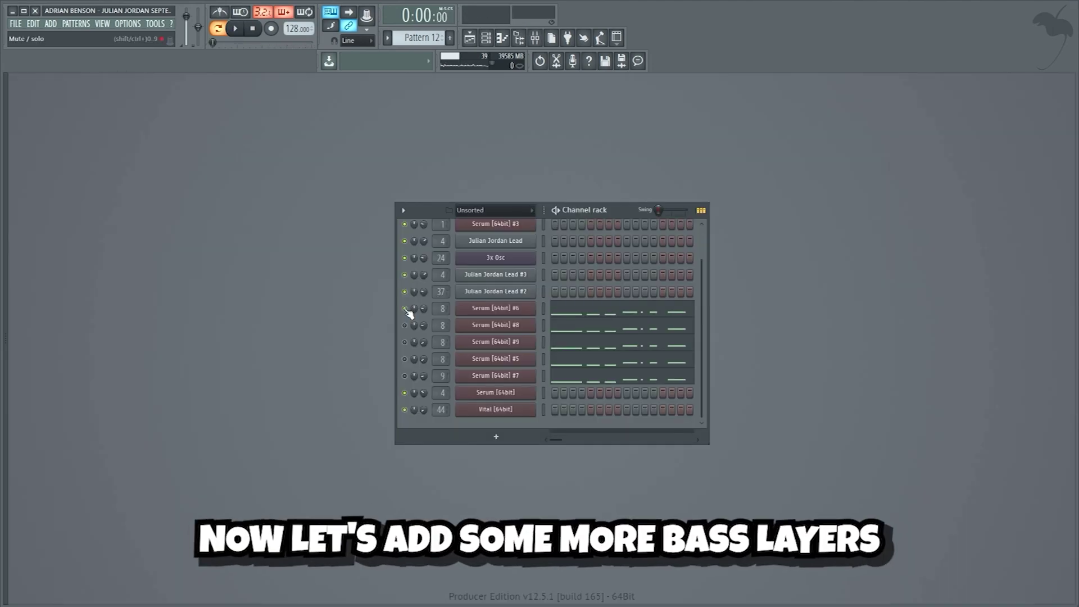
# Play the pattern and audition the Serum bass layers #6, #8, #9, #5 and #7 one at a time
pyautogui.press('space')
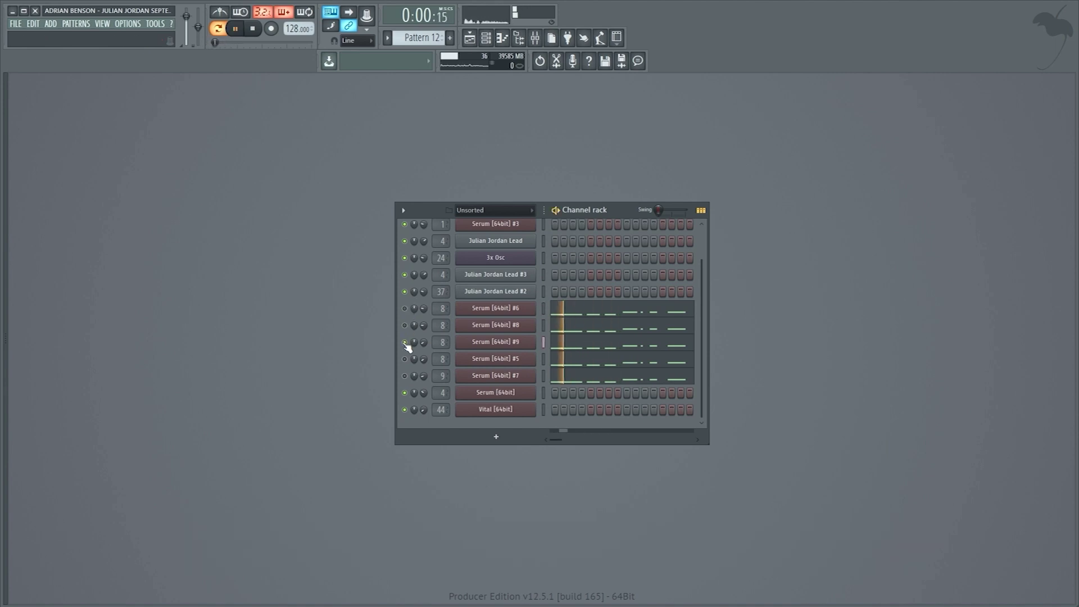
pyautogui.click(405, 377)
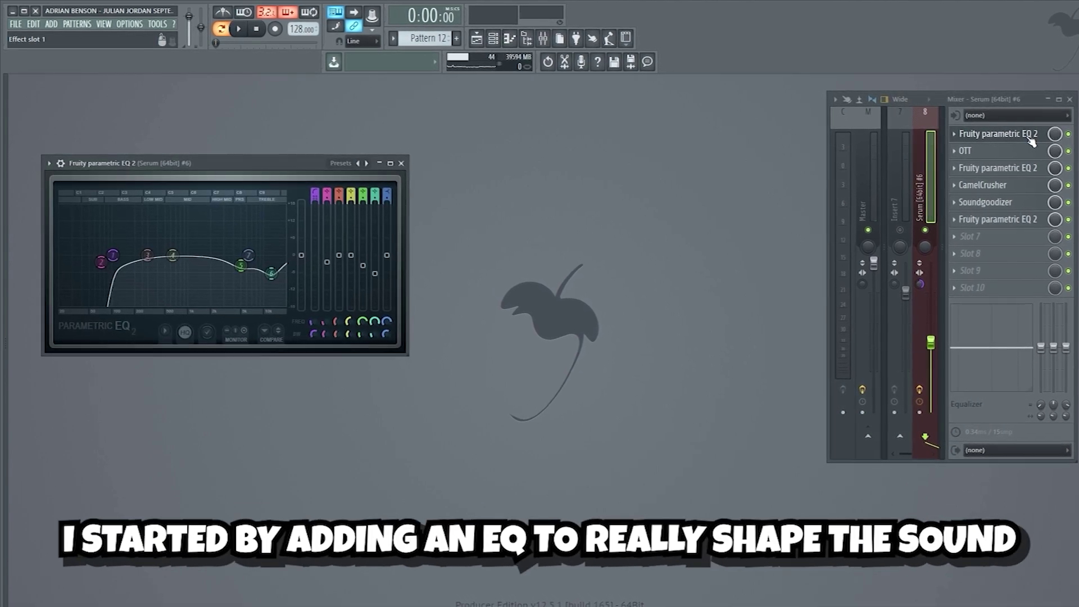
# Inspect the Serum #6 mixer track's effects in order: OTT, the second Parametric EQ 2, CamelCrusher, Soundgoodizer and the last Parametric EQ 2
pyautogui.click(1023, 155)
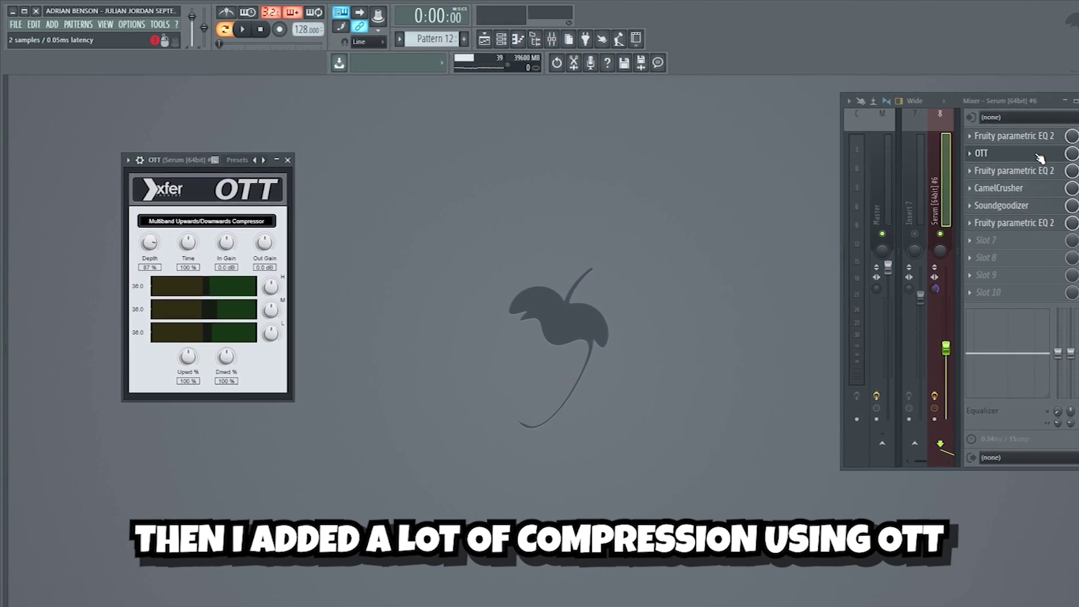
pyautogui.click(1038, 172)
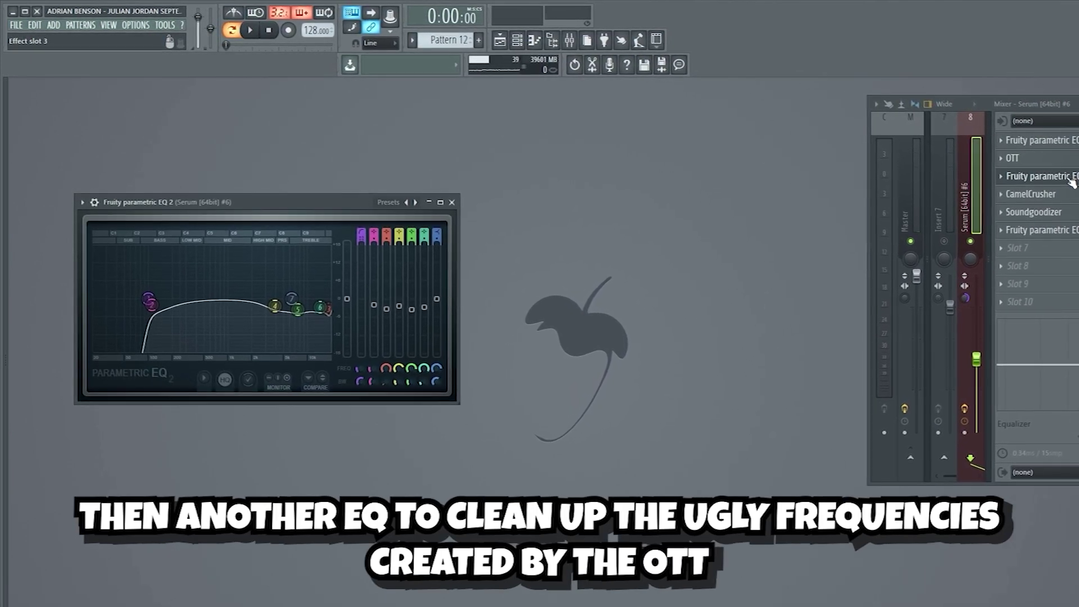
pyautogui.click(1065, 194)
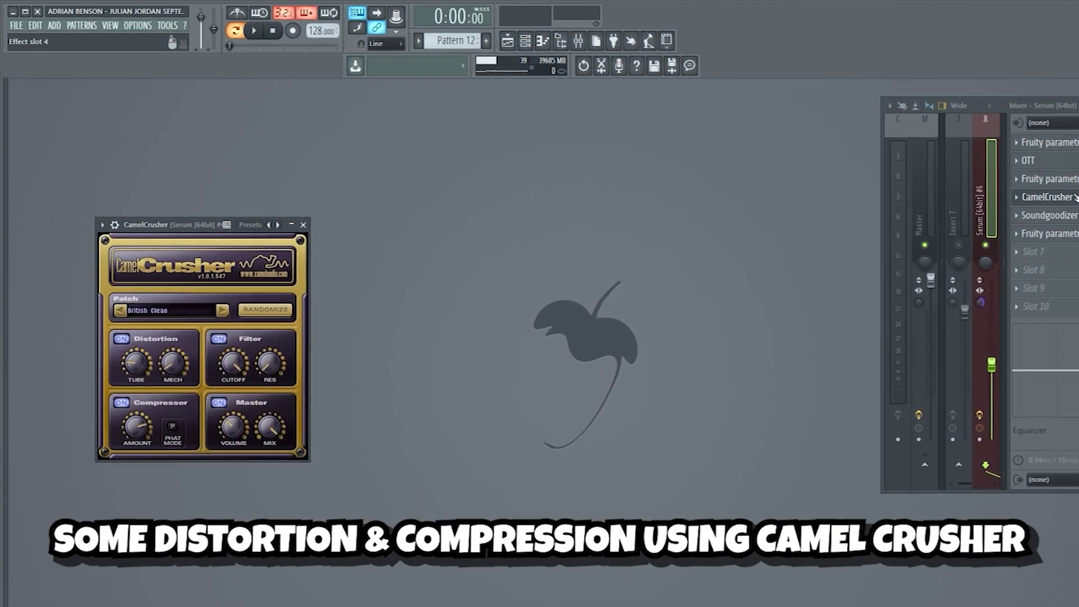
pyautogui.click(1057, 216)
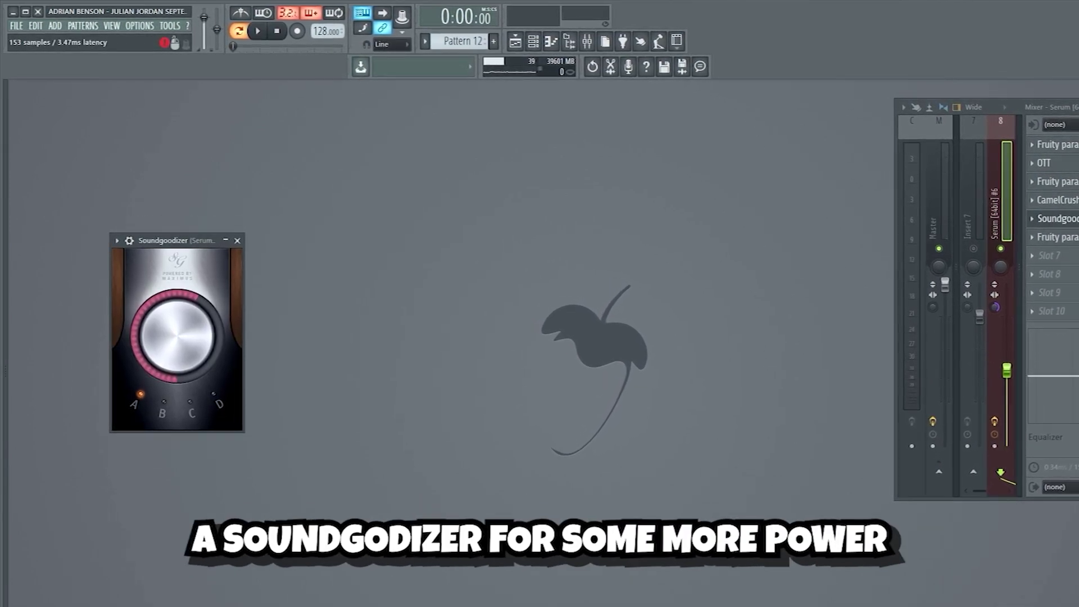
pyautogui.click(1057, 236)
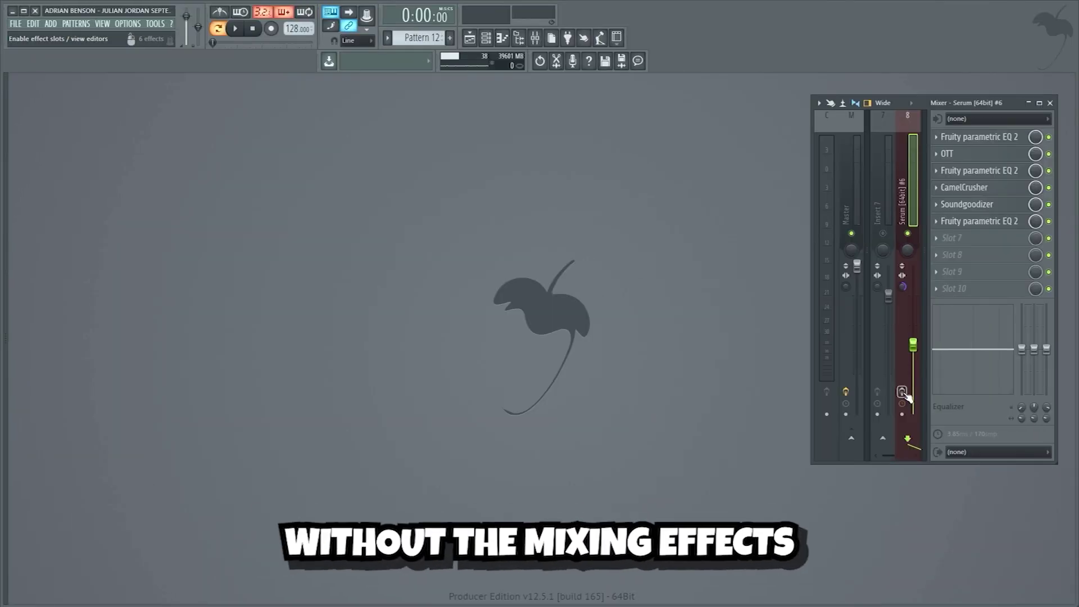
# Play the Serum #6 bass with its mixer effects bypassed, and re-enable the effects to compare
pyautogui.press('space')
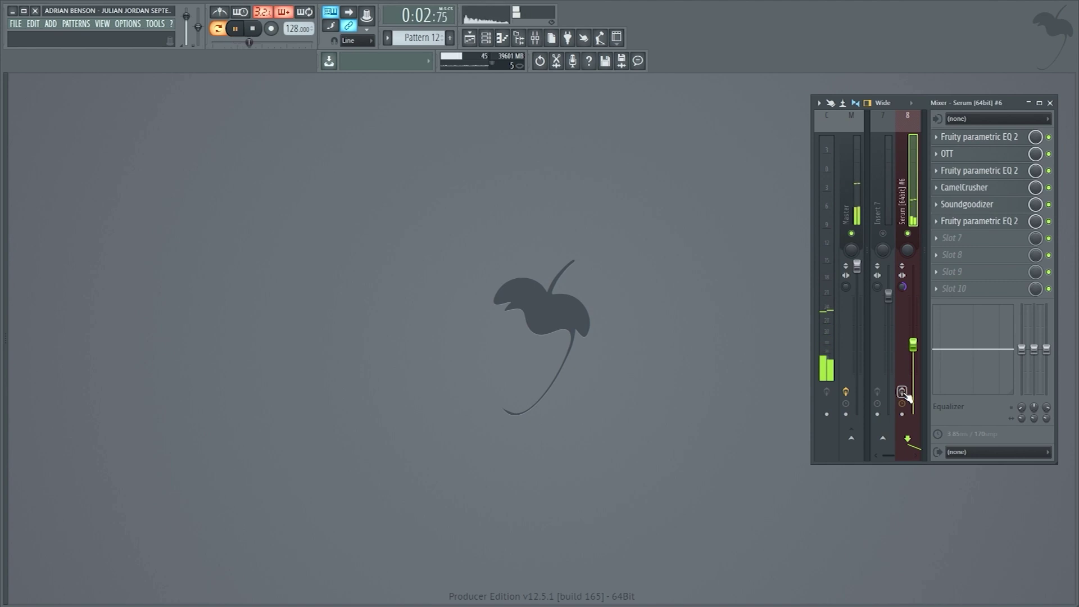
pyautogui.click(903, 392)
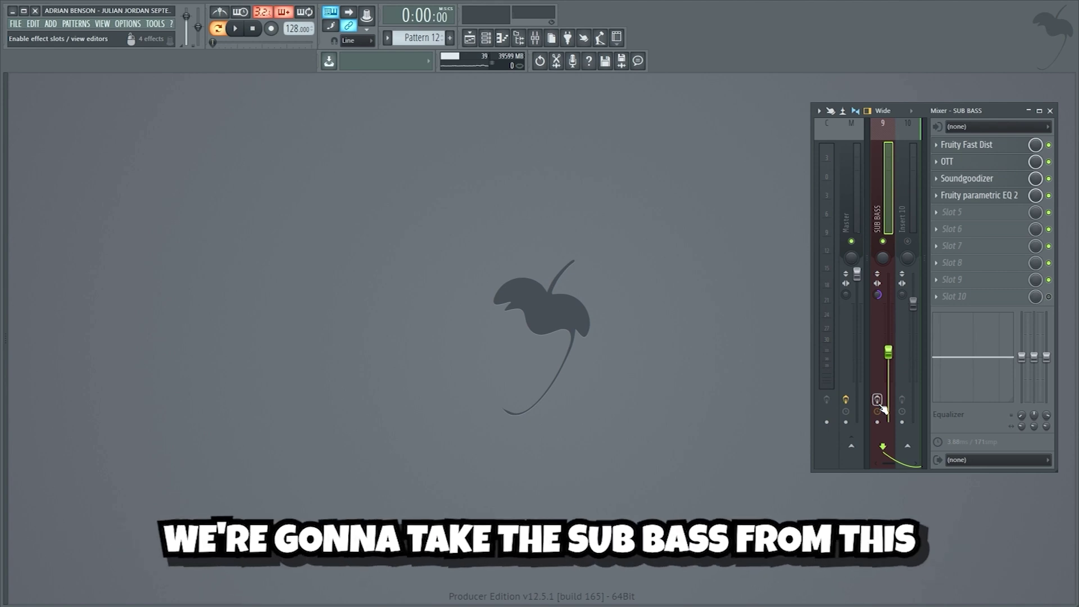
# Play the SUB BASS mixer track with its effects bypassed and again with them enabled
pyautogui.press('space')
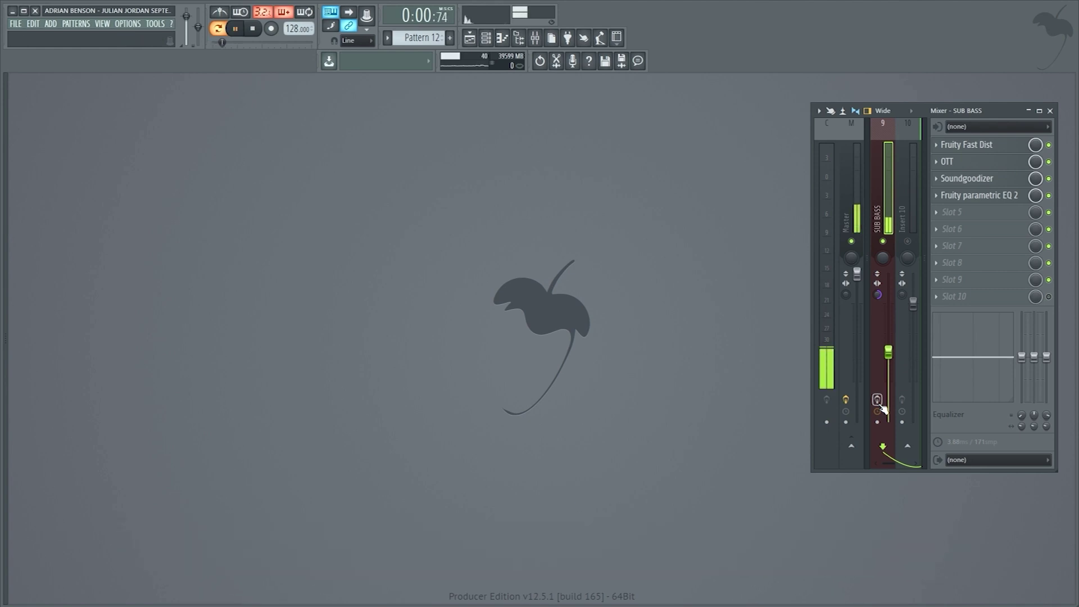
pyautogui.press('space')
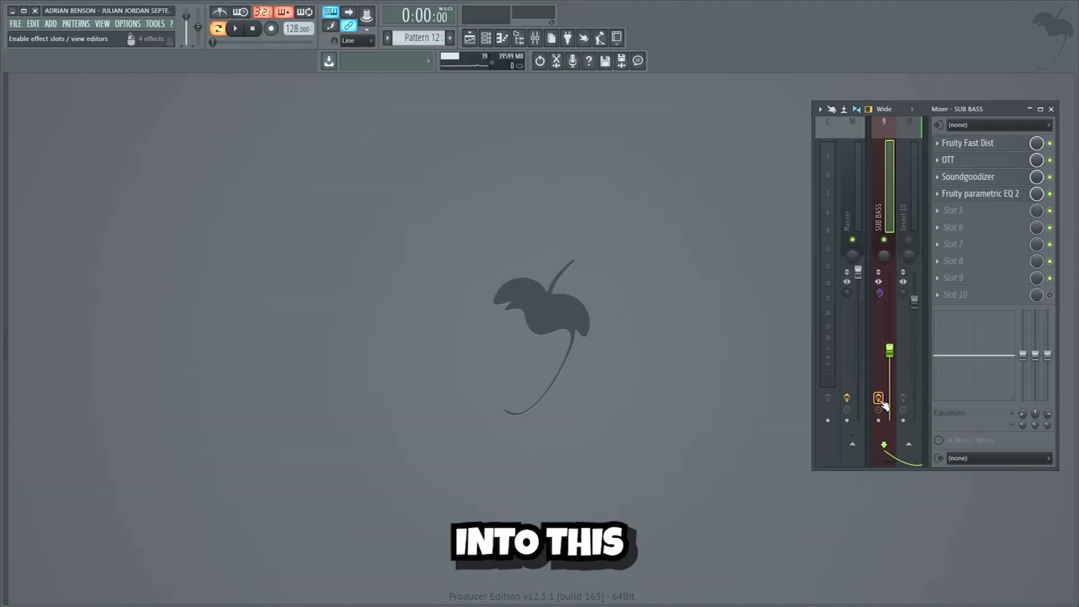
pyautogui.press('space')
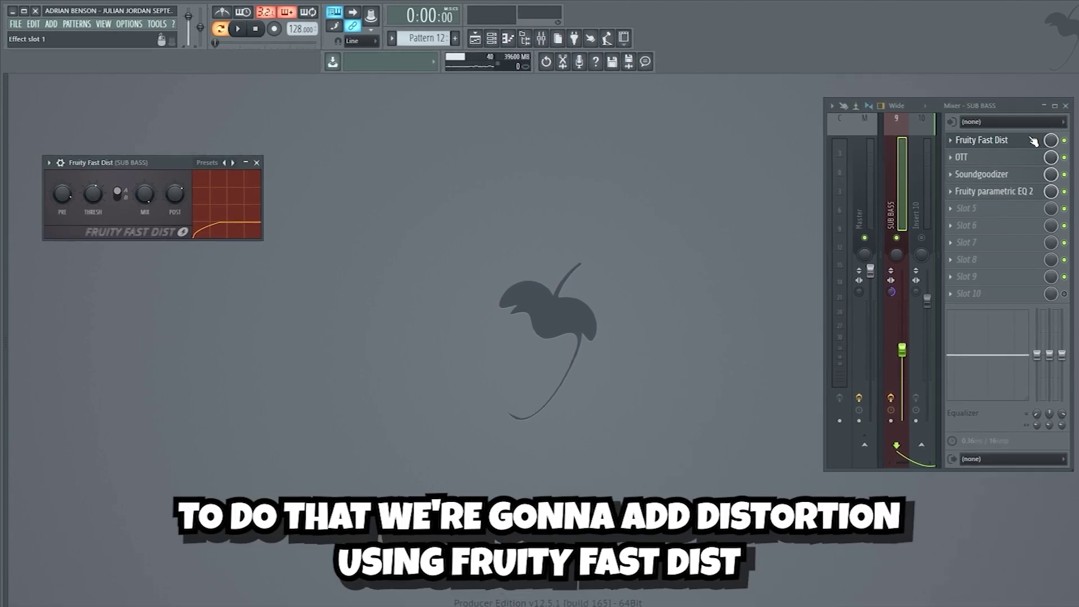
# Inspect the OTT, Soundgoodizer and Parametric EQ 2 settings on the SUB BASS mixer track
pyautogui.click(1039, 158)
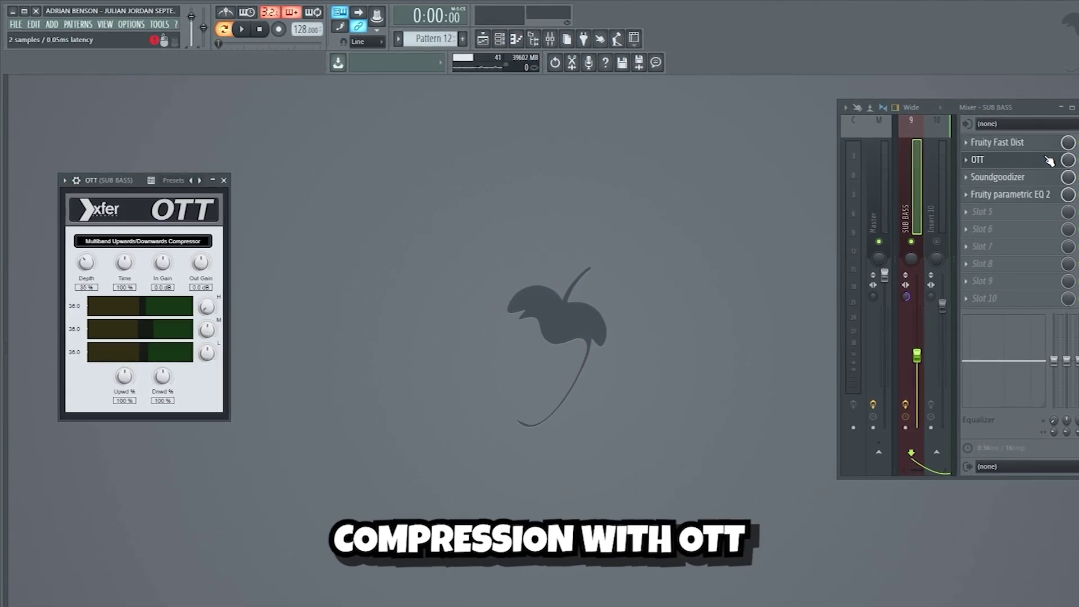
pyautogui.click(1040, 176)
pyautogui.click(1052, 195)
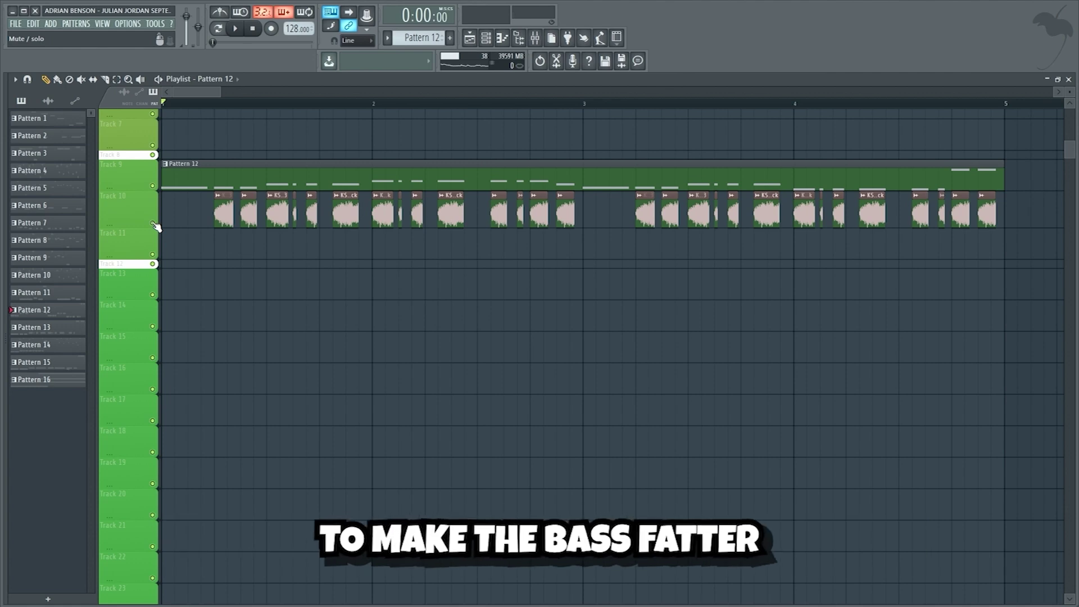
# Solo playlist track 10 to hear its bass layer alone, and play it back together with Pattern 12
pyautogui.keyDown('ctrl'); pyautogui.click(153, 224); pyautogui.keyUp('ctrl')
pyautogui.press('space')
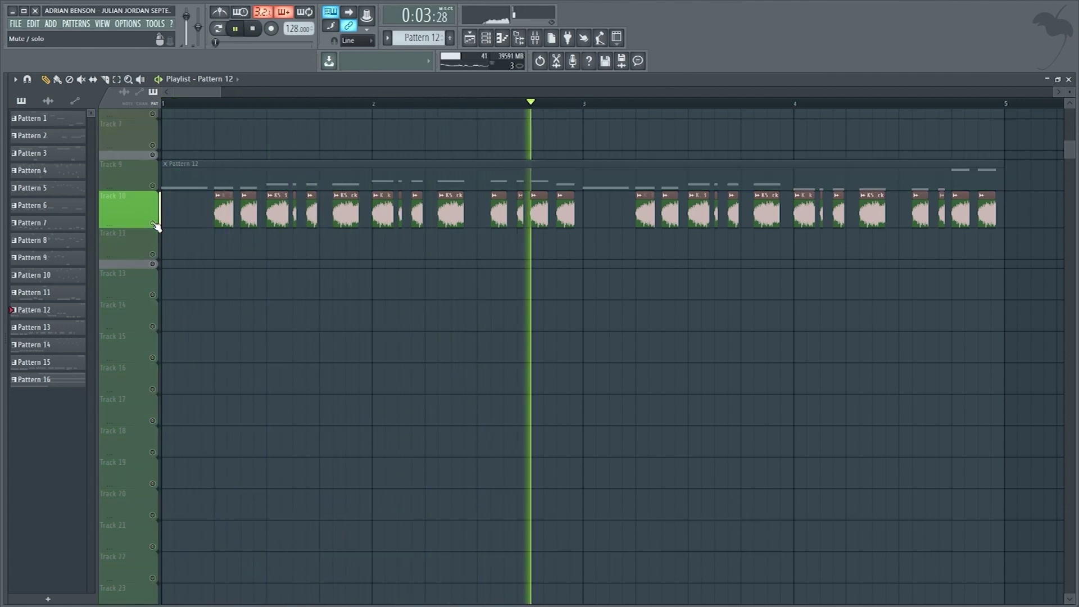
pyautogui.keyDown('ctrl'); pyautogui.click(153, 223); pyautogui.keyUp('ctrl')
pyautogui.press('space')
pyautogui.press('space')
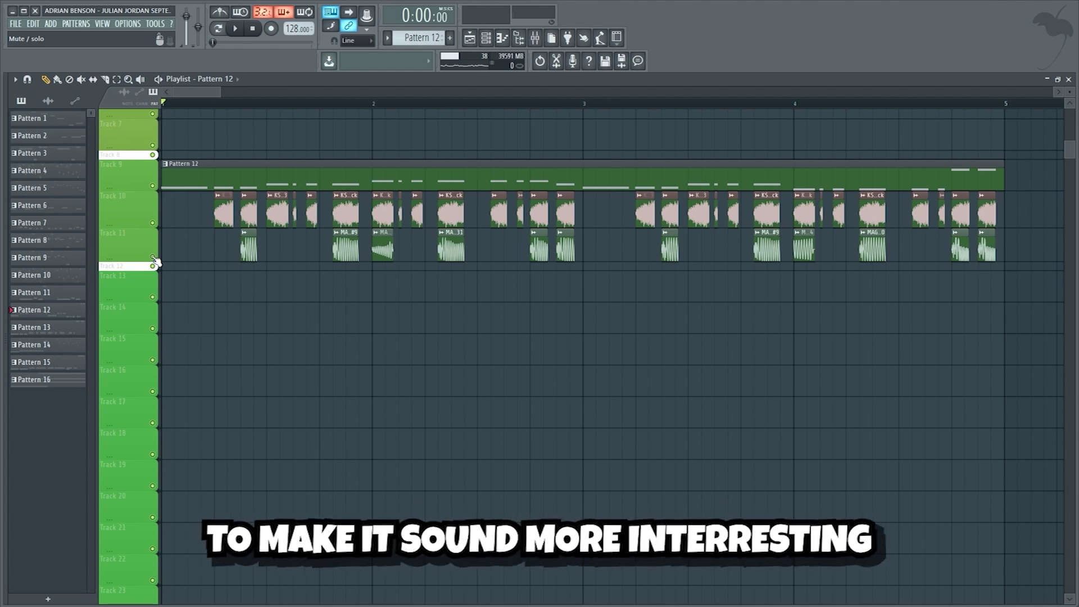
# Solo playlist track 11 to hear its bass samples alone, and restore all tracks for combined playback
pyautogui.rightClick(152, 257)
pyautogui.press('space')
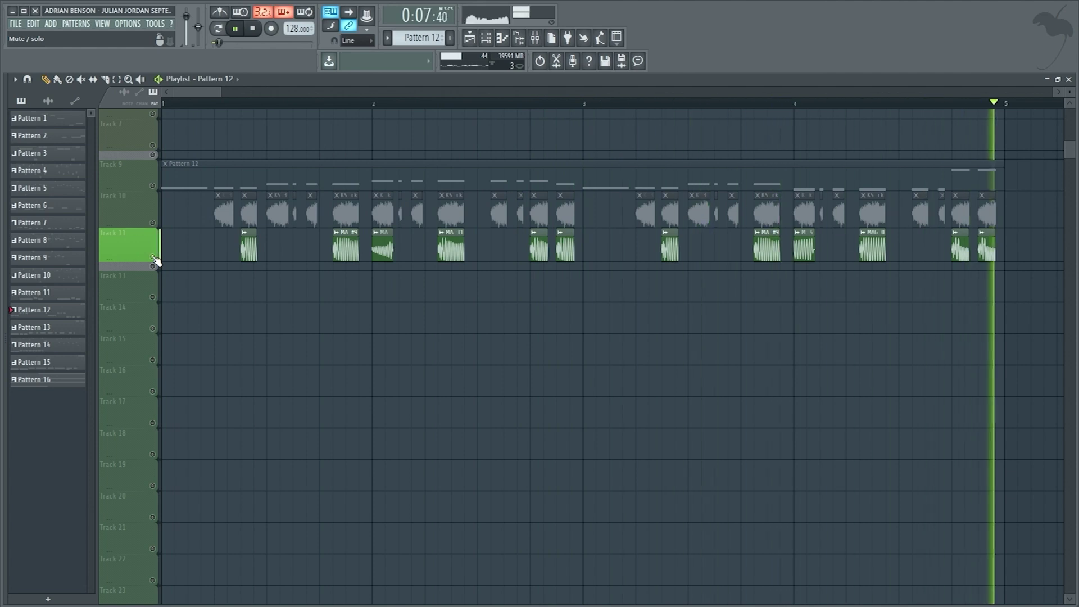
pyautogui.rightClick(153, 258)
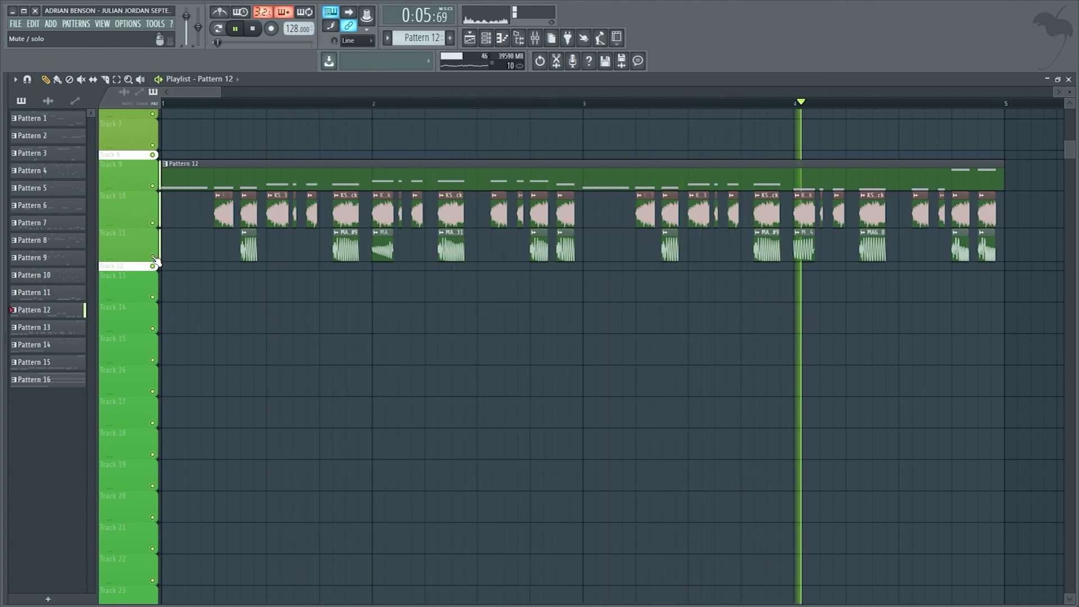
pyautogui.press('space')
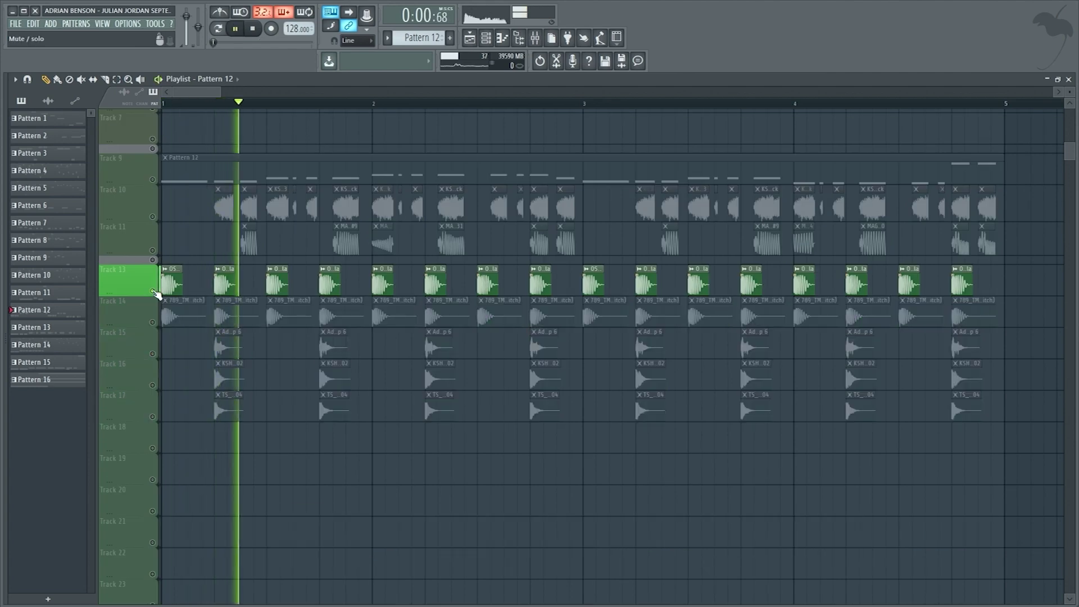
# Audition the drum layers on playlist tracks 13 and 14, alone and together, and those on tracks 15 to 17 one by one
pyautogui.rightClick(152, 323)
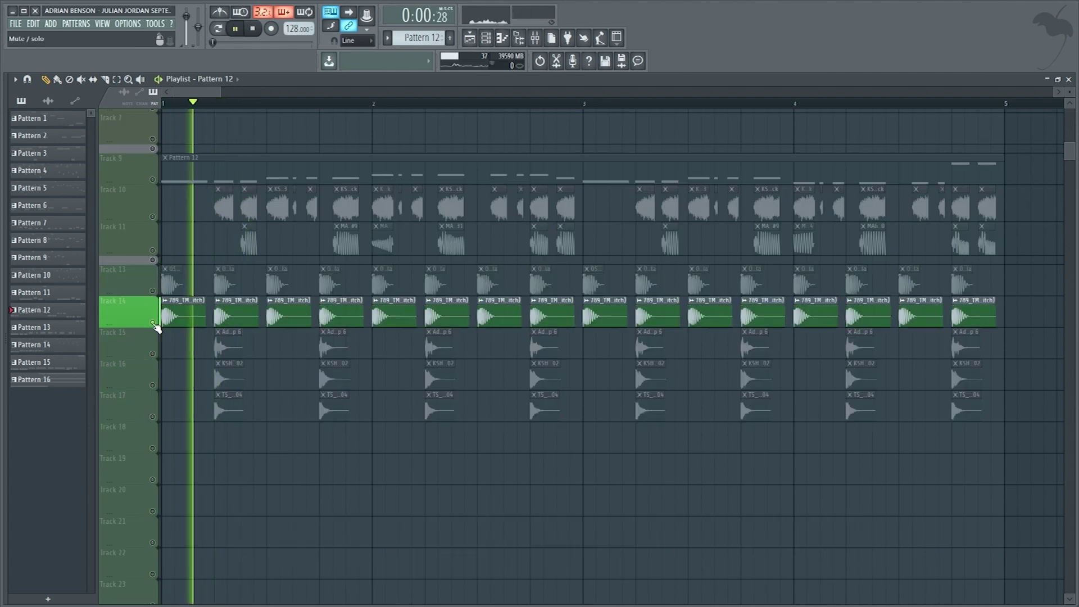
pyautogui.click(153, 291)
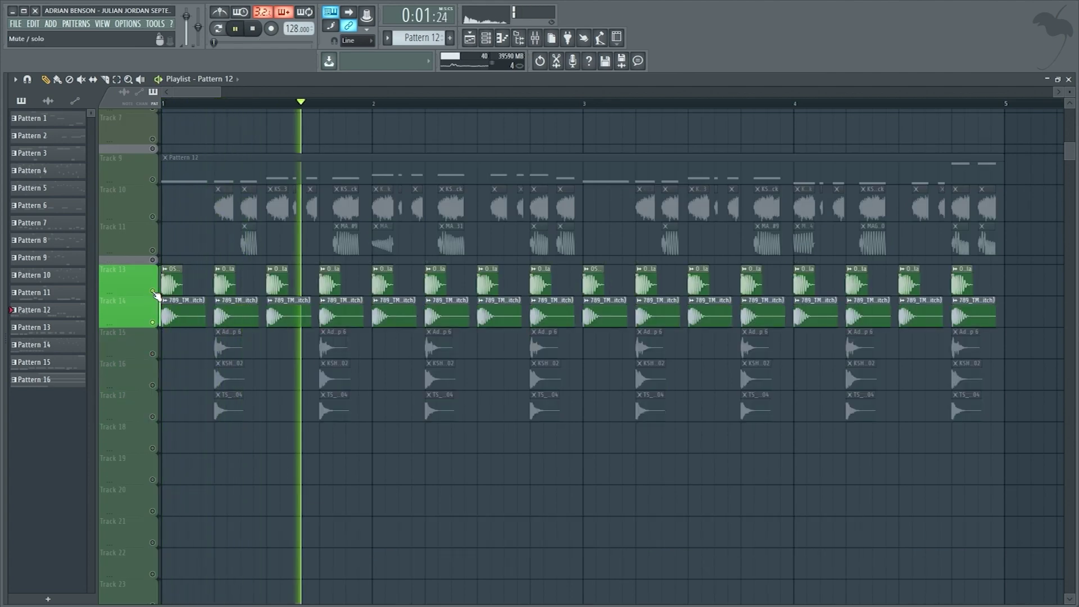
pyautogui.rightClick(152, 354)
pyautogui.rightClick(153, 386)
pyautogui.rightClick(153, 418)
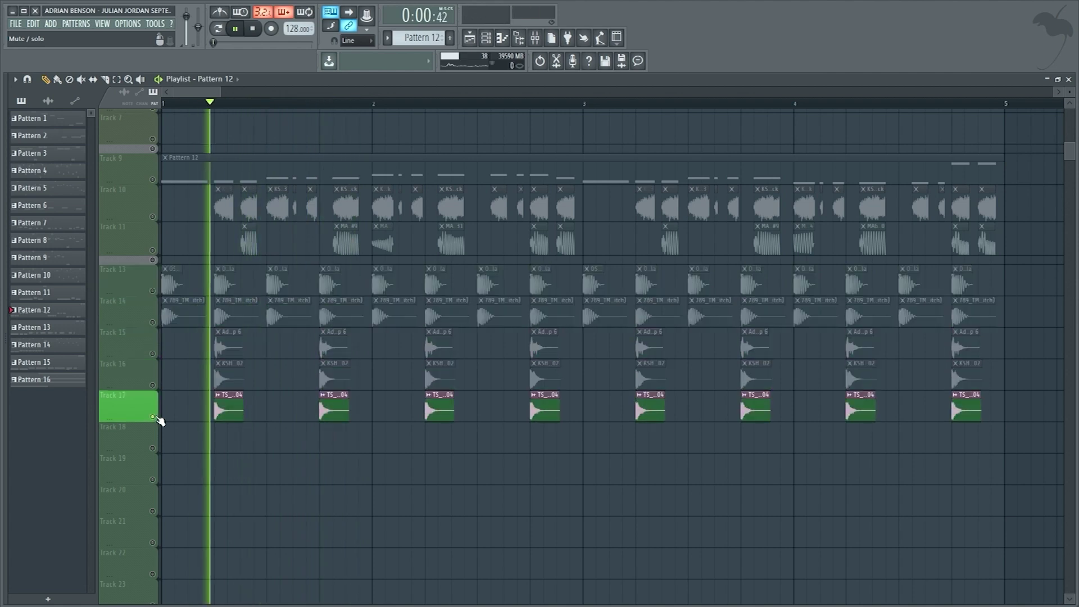
pyautogui.rightClick(152, 417)
pyautogui.press('space')
pyautogui.press('space')
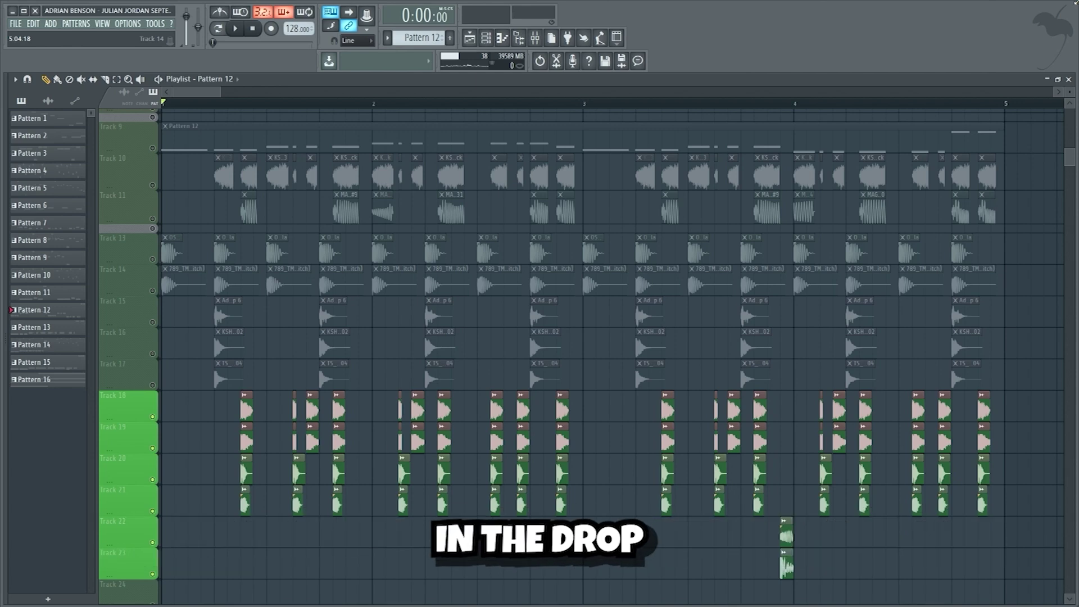
# Solo the percussion layers on tracks 18 to 21 and the toms on tracks 22 and 23 in turn during playback
pyautogui.press('space')
pyautogui.keyDown('ctrl'); pyautogui.click(152, 416); pyautogui.keyUp('ctrl')
pyautogui.keyDown('ctrl'); pyautogui.click(153, 448); pyautogui.keyUp('ctrl')
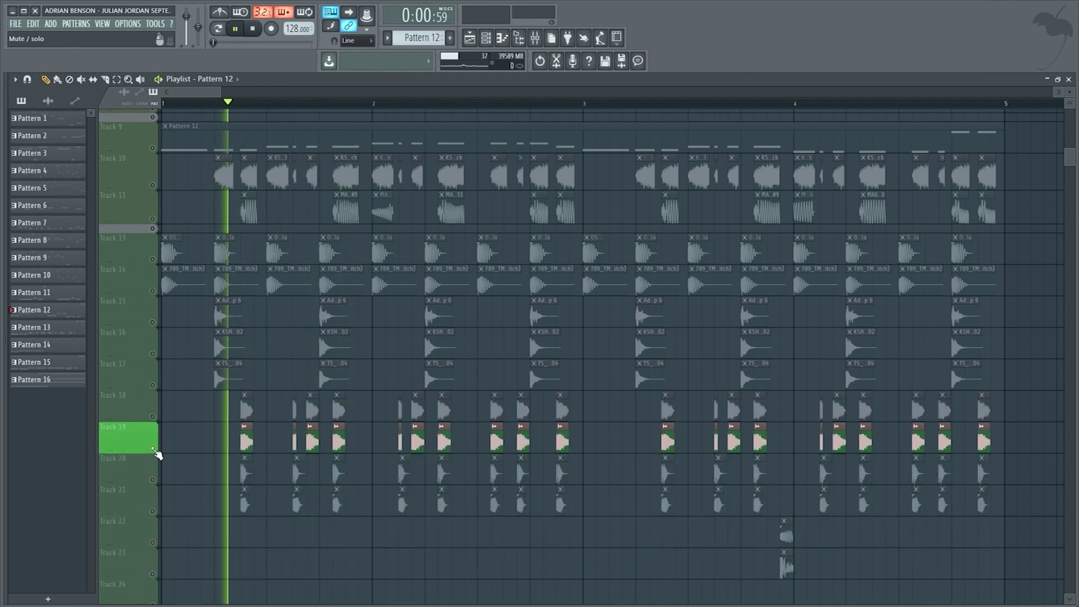
pyautogui.keyDown('ctrl'); pyautogui.click(153, 479); pyautogui.keyUp('ctrl')
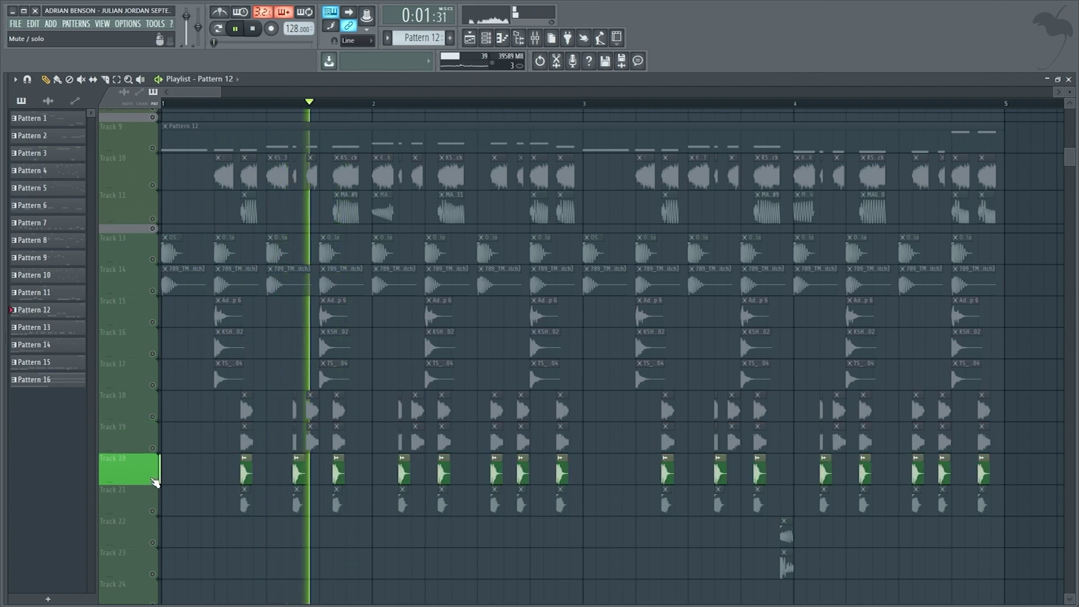
pyautogui.keyDown('ctrl'); pyautogui.click(153, 510); pyautogui.keyUp('ctrl')
pyautogui.keyDown('ctrl'); pyautogui.click(152, 511); pyautogui.keyUp('ctrl')
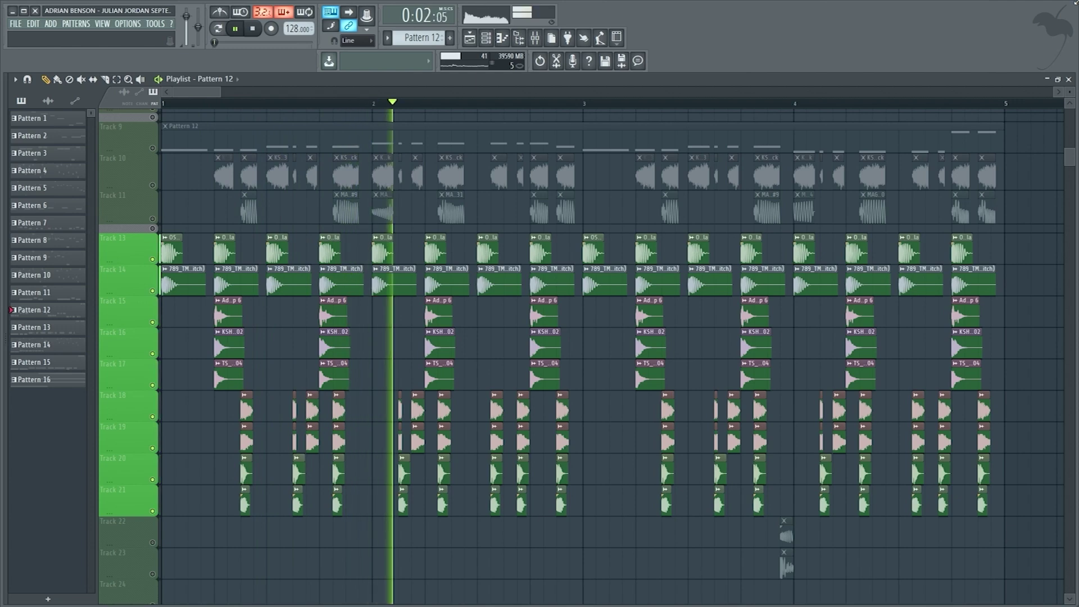
pyautogui.keyDown('ctrl'); pyautogui.click(153, 542); pyautogui.keyUp('ctrl')
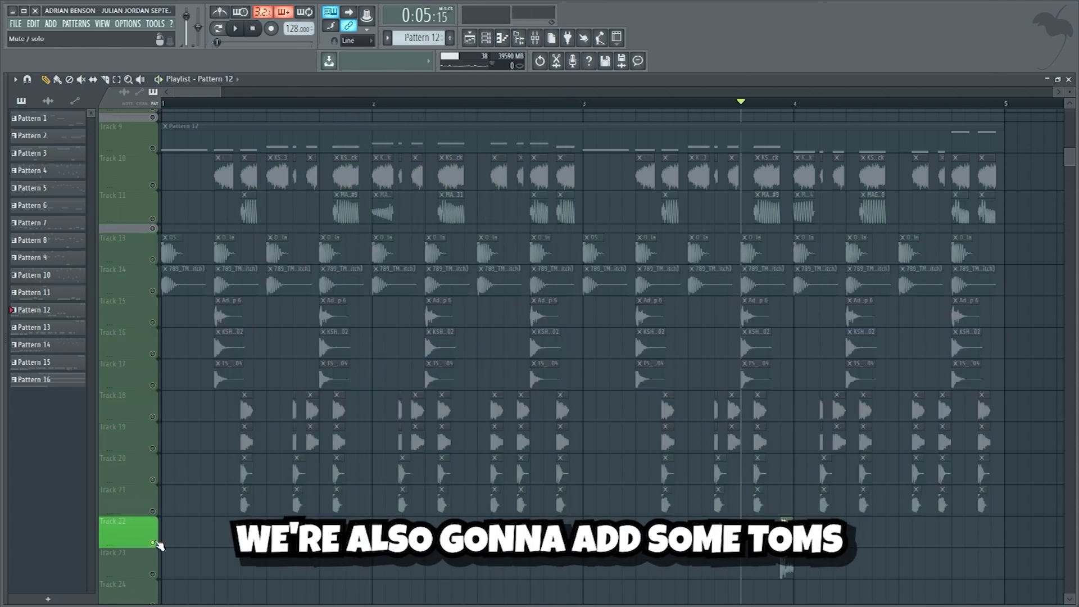
pyautogui.keyDown('ctrl'); pyautogui.click(152, 573); pyautogui.keyUp('ctrl')
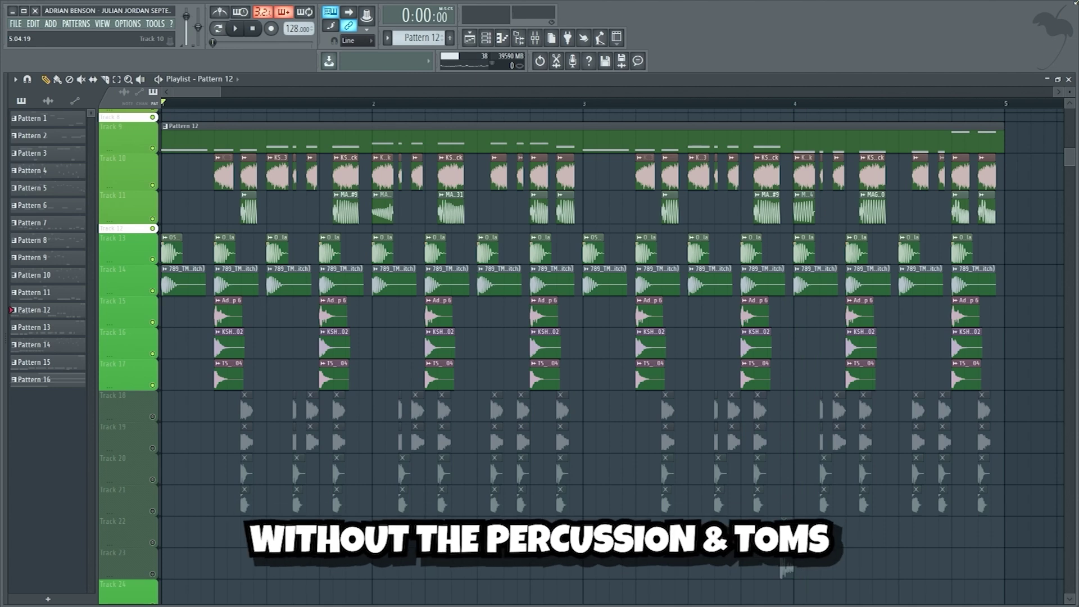
# Play the drop without and with percussion and tom tracks 18 to 23, and play the soloed Brooks Ride 1 on track 24
pyautogui.press('space')
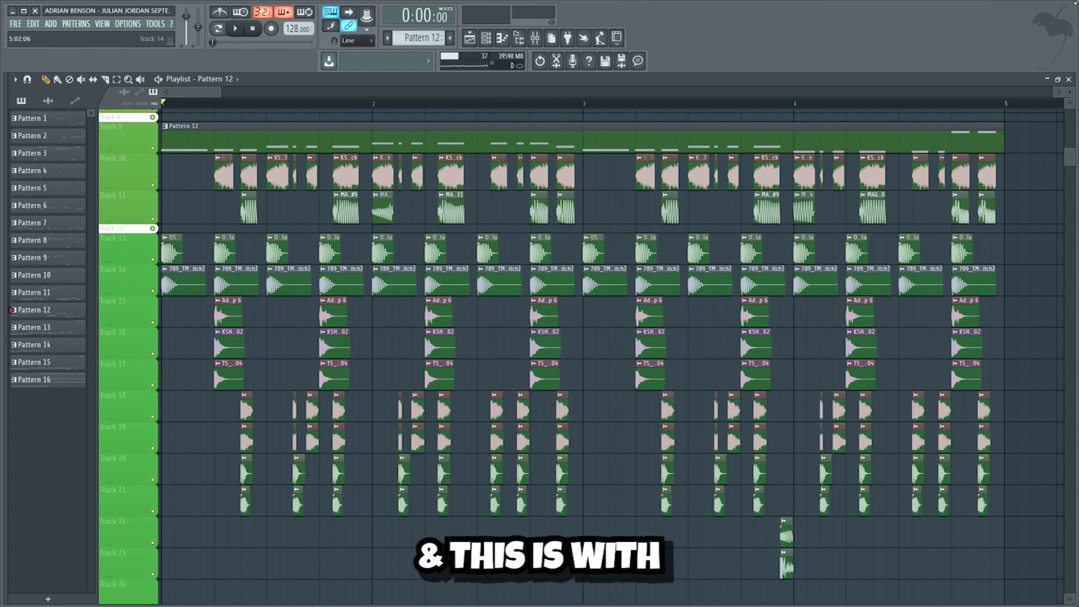
pyautogui.press('space')
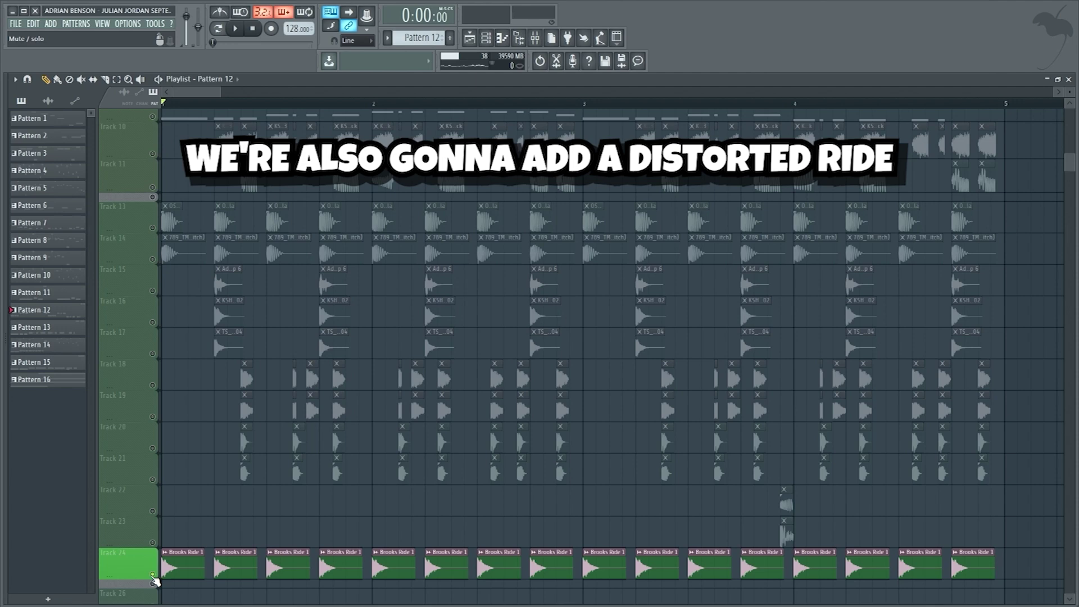
pyautogui.press('space')
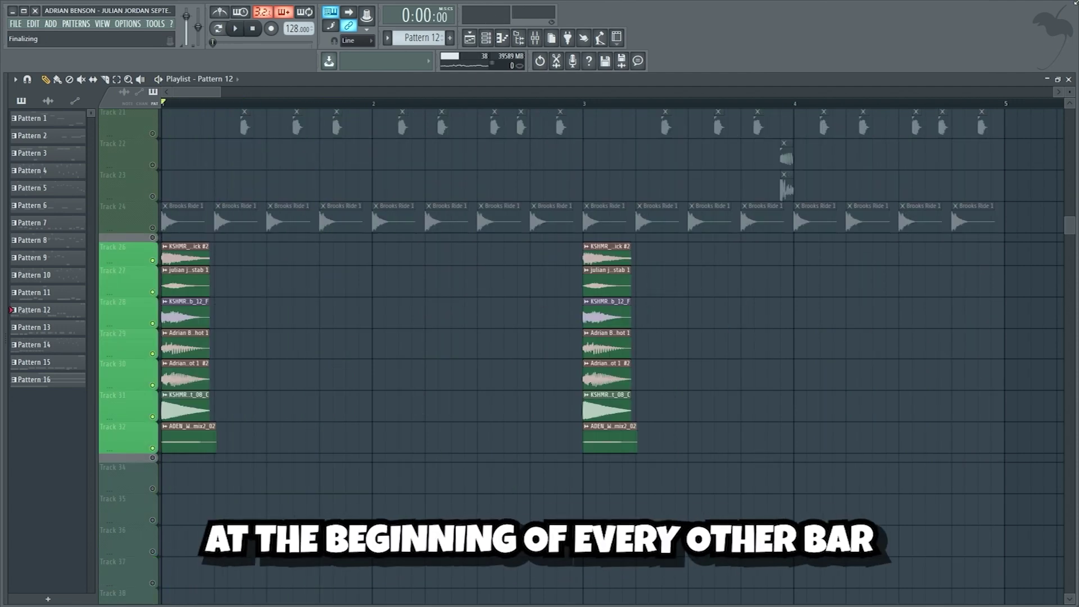
# Solo the stab layers on playlist tracks 26 to 32 one after another during playback, and play the full drop with all tracks active
pyautogui.press('space')
pyautogui.rightClick(152, 260)
pyautogui.rightClick(153, 292)
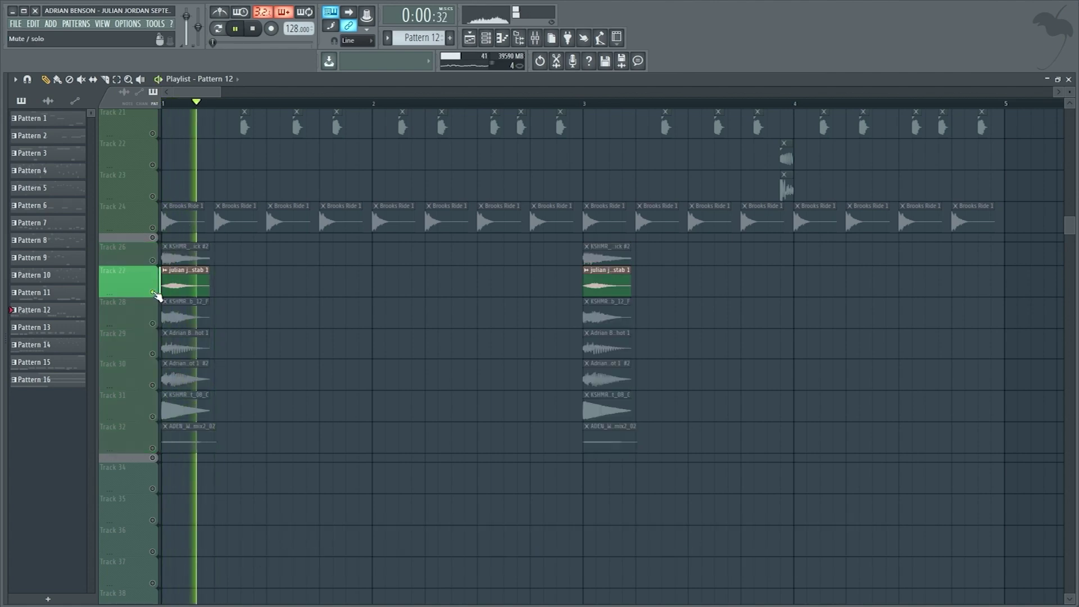
pyautogui.rightClick(153, 323)
pyautogui.rightClick(152, 355)
pyautogui.rightClick(153, 386)
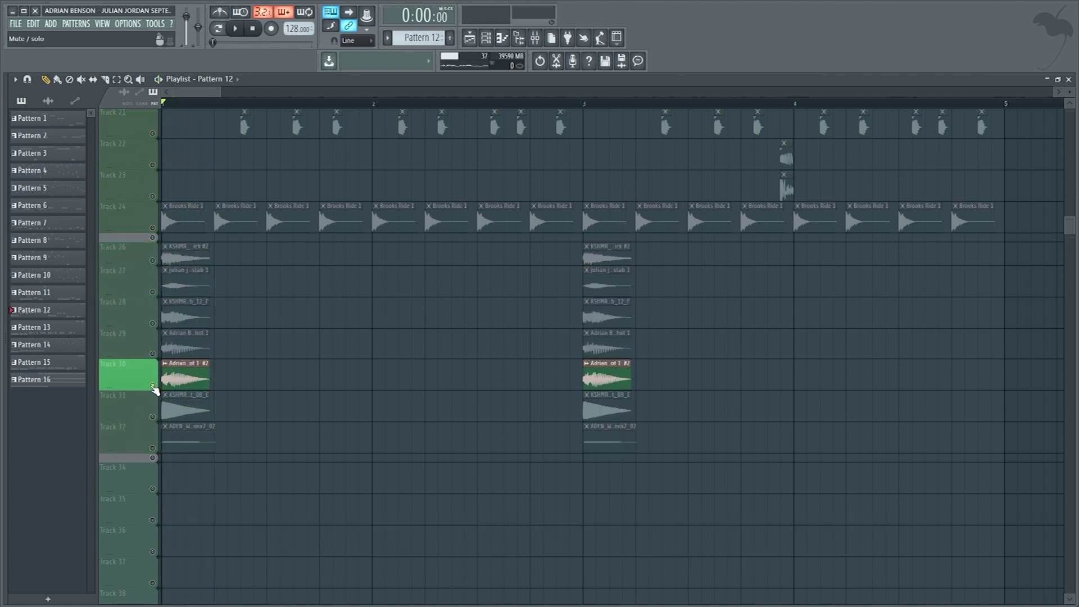
pyautogui.rightClick(153, 418)
pyautogui.rightClick(153, 448)
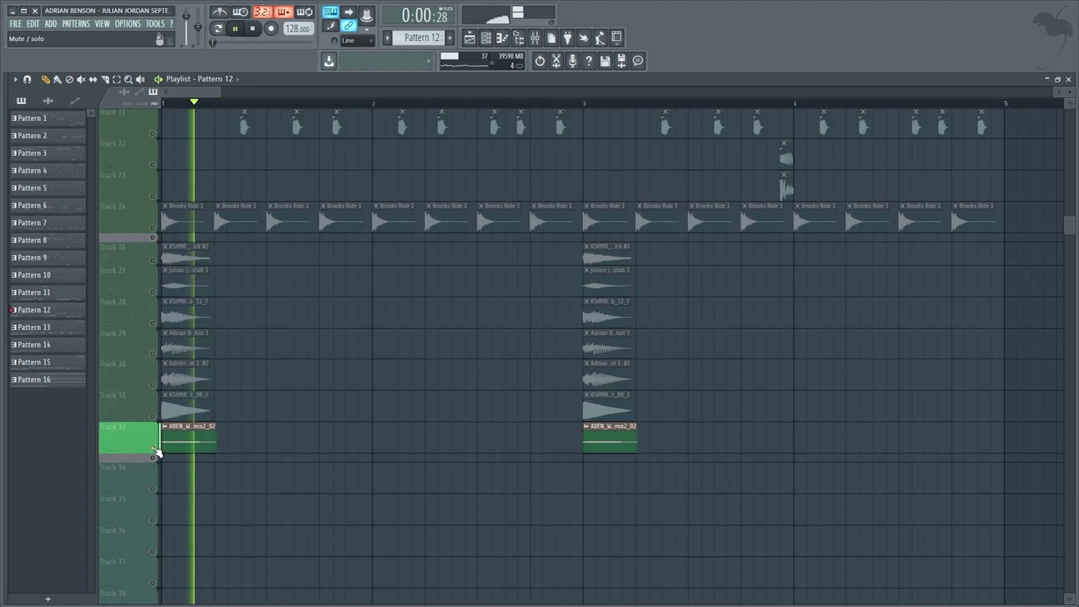
pyautogui.press('space')
pyautogui.press('space')
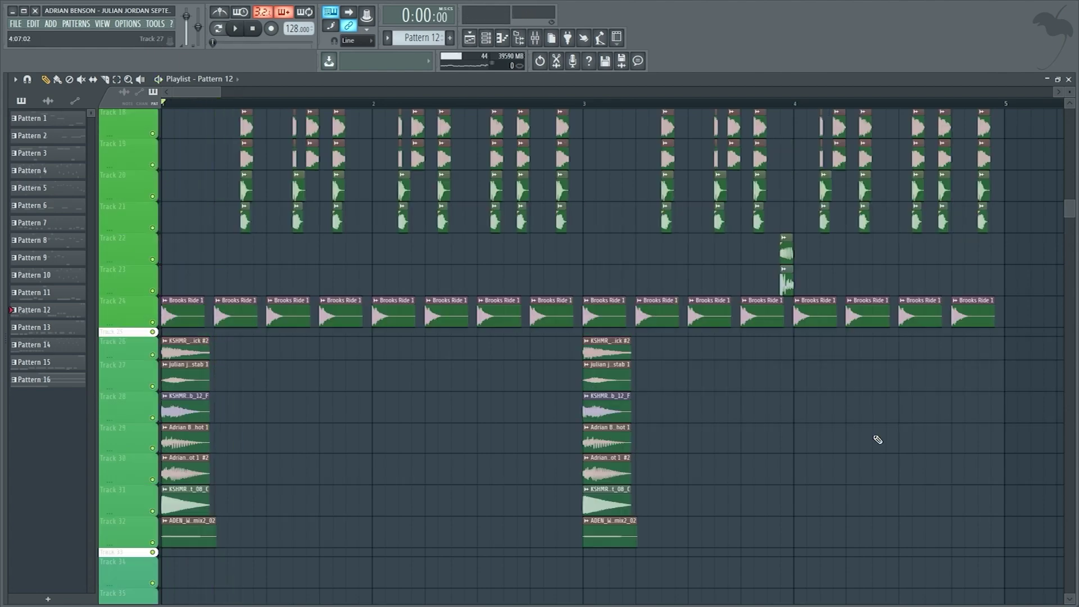
# Play the full drop with the bass, drum, percussion, ride and stab tracks all active
pyautogui.press('space')
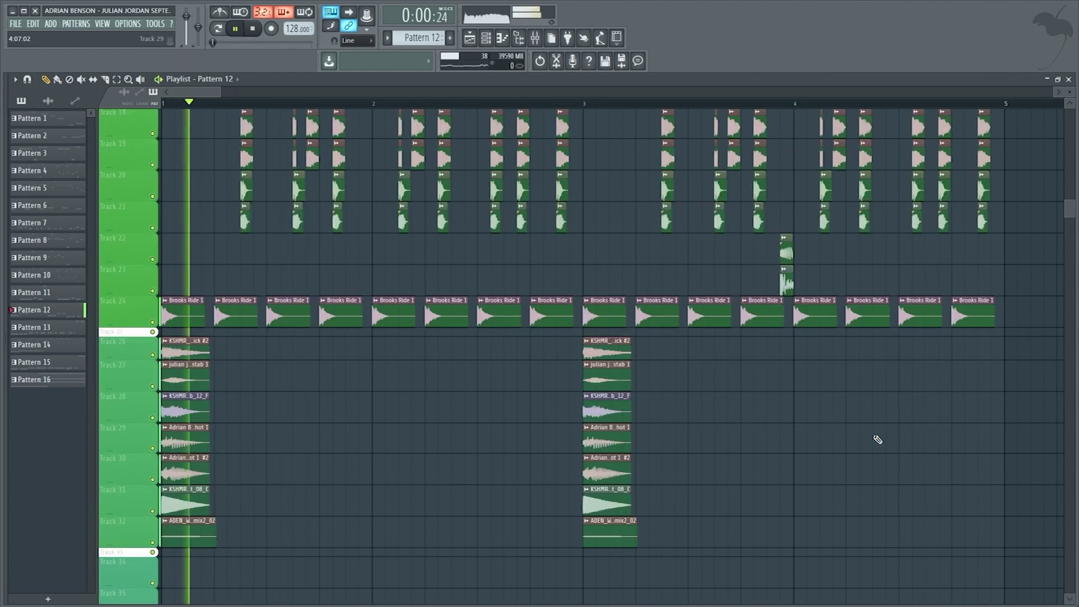
pyautogui.scroll(7, 878, 440)
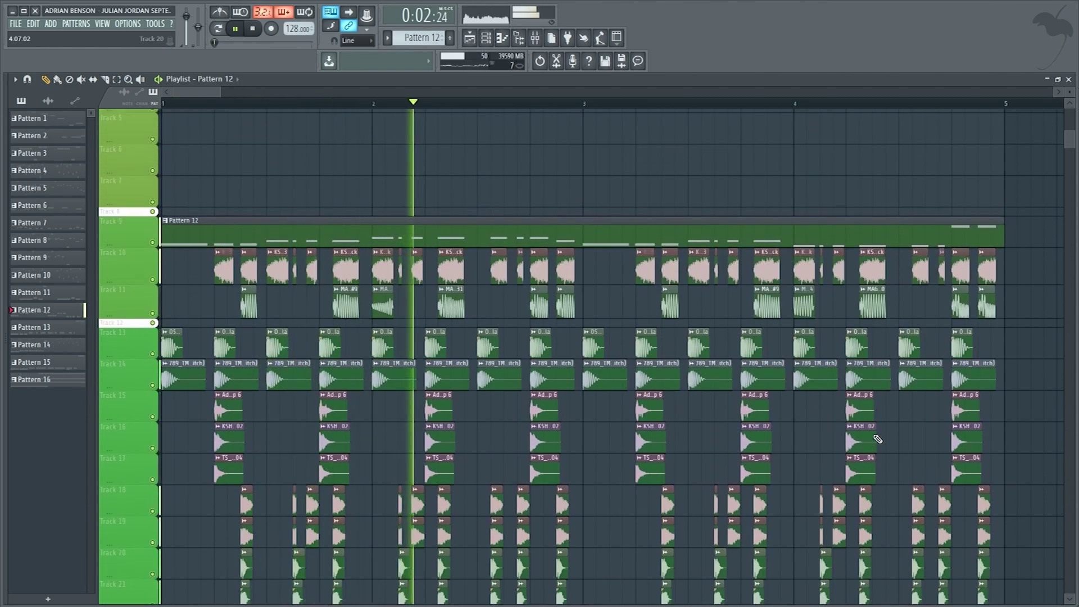
pyautogui.scroll(-7, 878, 439)
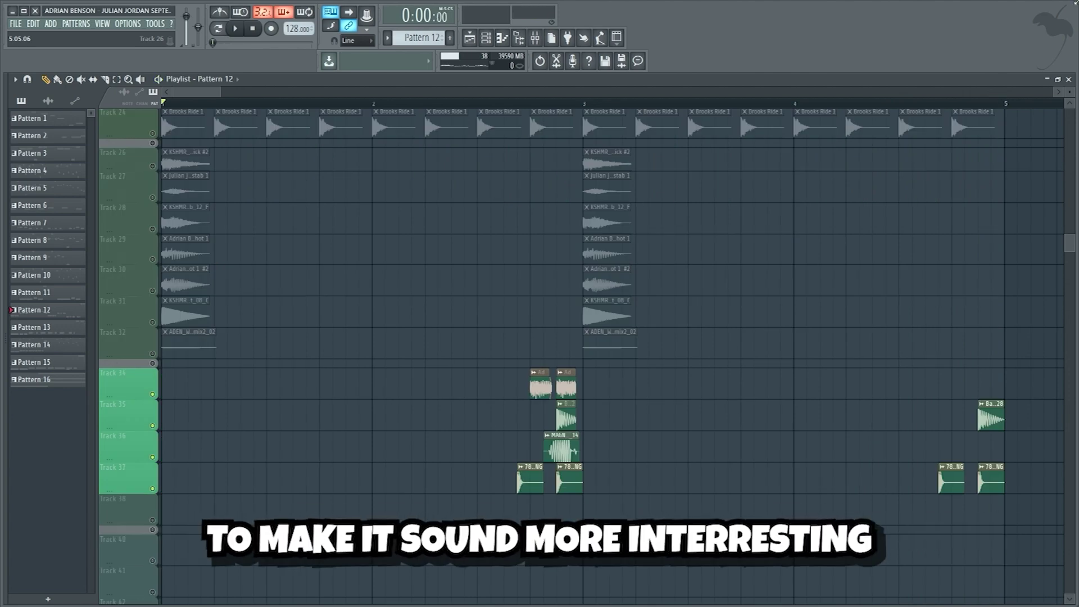
# Solo the fill layers on playlist tracks 35 to 37 in turn during playback, and play the full drop with all tracks active
pyautogui.keyDown('ctrl'); pyautogui.click(152, 425); pyautogui.keyUp('ctrl')
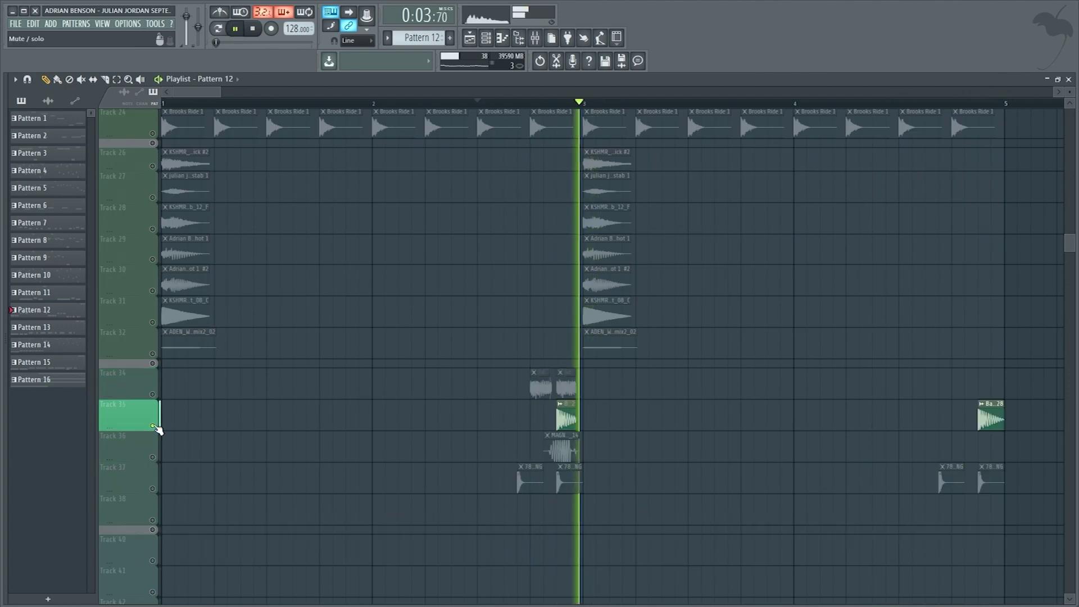
pyautogui.keyDown('ctrl'); pyautogui.click(152, 457); pyautogui.keyUp('ctrl')
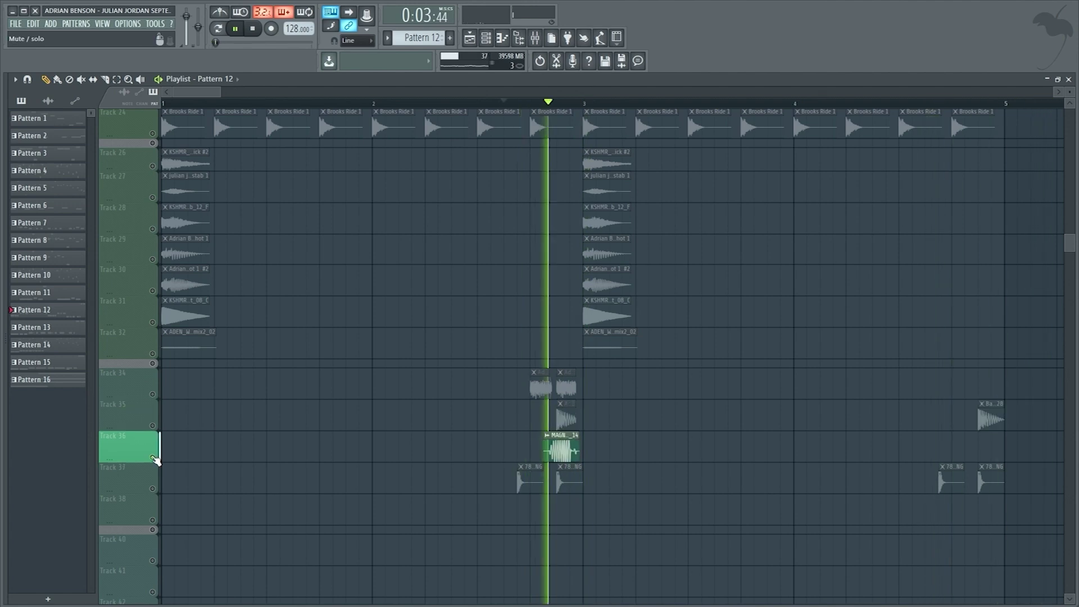
pyautogui.keyDown('ctrl'); pyautogui.click(152, 488); pyautogui.keyUp('ctrl')
pyautogui.keyDown('ctrl'); pyautogui.click(153, 489); pyautogui.keyUp('ctrl')
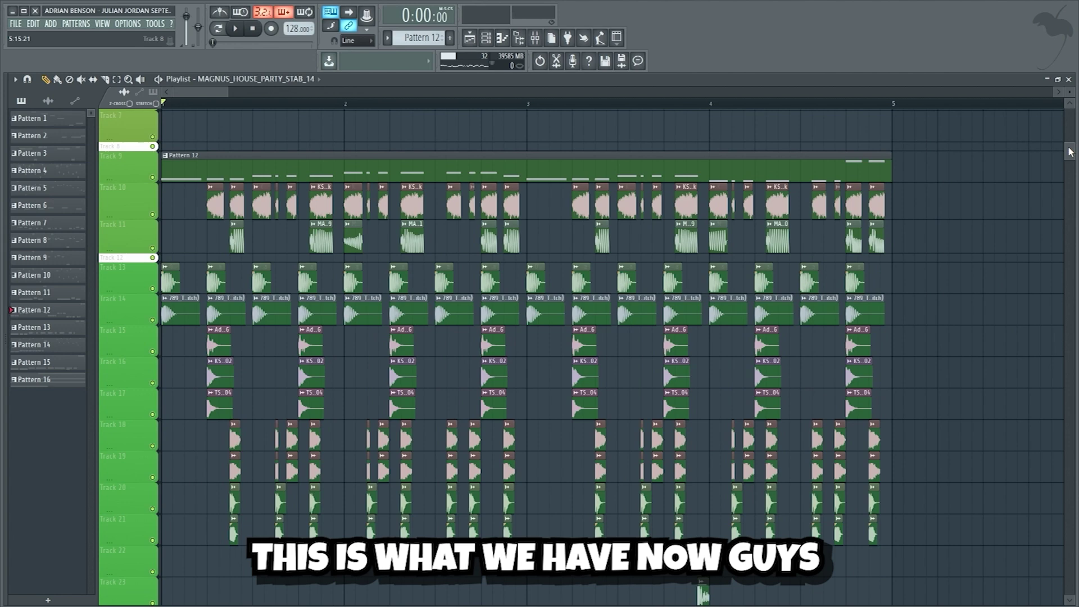
pyautogui.press('space')
pyautogui.moveTo(1071, 151); pyautogui.dragTo(1076, 228)
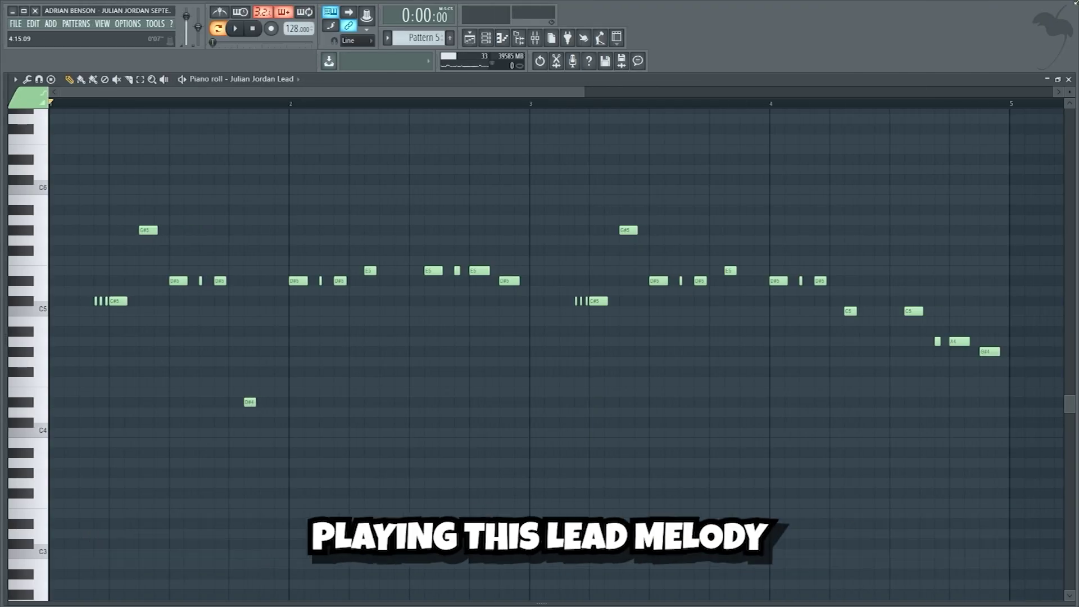
# Play the Julian Jordan Lead melody of Pattern 5, and its 3x Osc white noise layer with the lead channel muted
pyautogui.press('space')
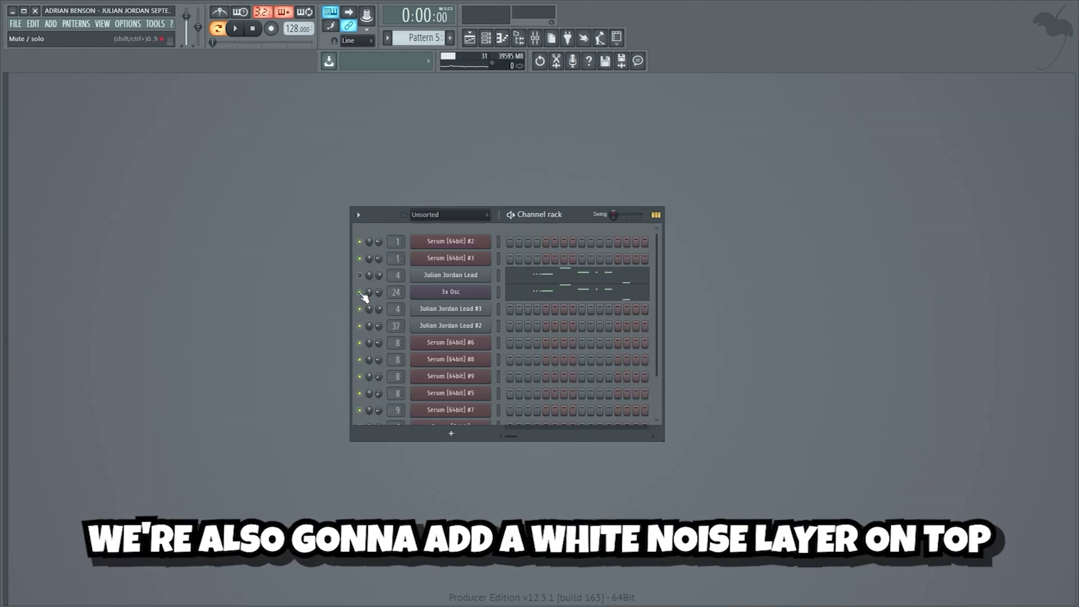
pyautogui.press('space')
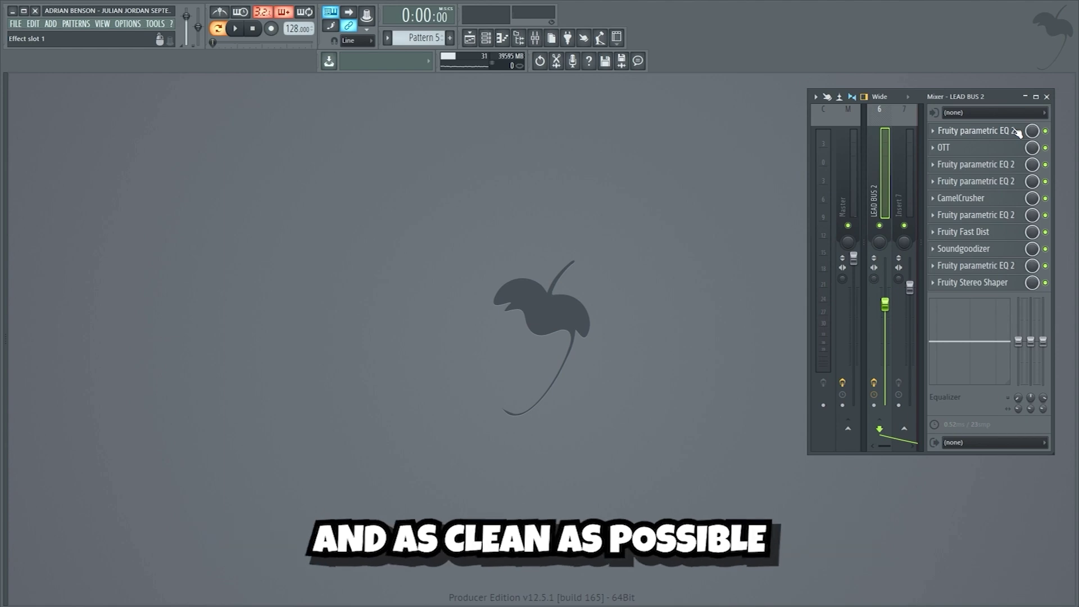
# Inspect the first effects on the LEAD BUS 2 mixer track: Fruity parametric EQ 2, OTT, the slot 4 EQ and CamelCrusher
pyautogui.click(1017, 131)
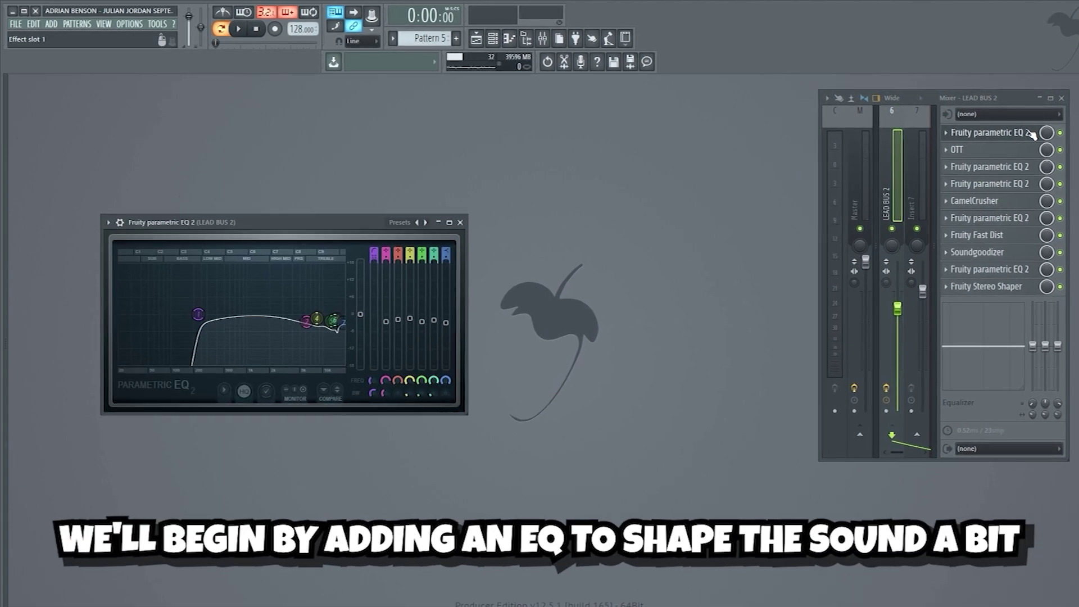
pyautogui.click(1024, 152)
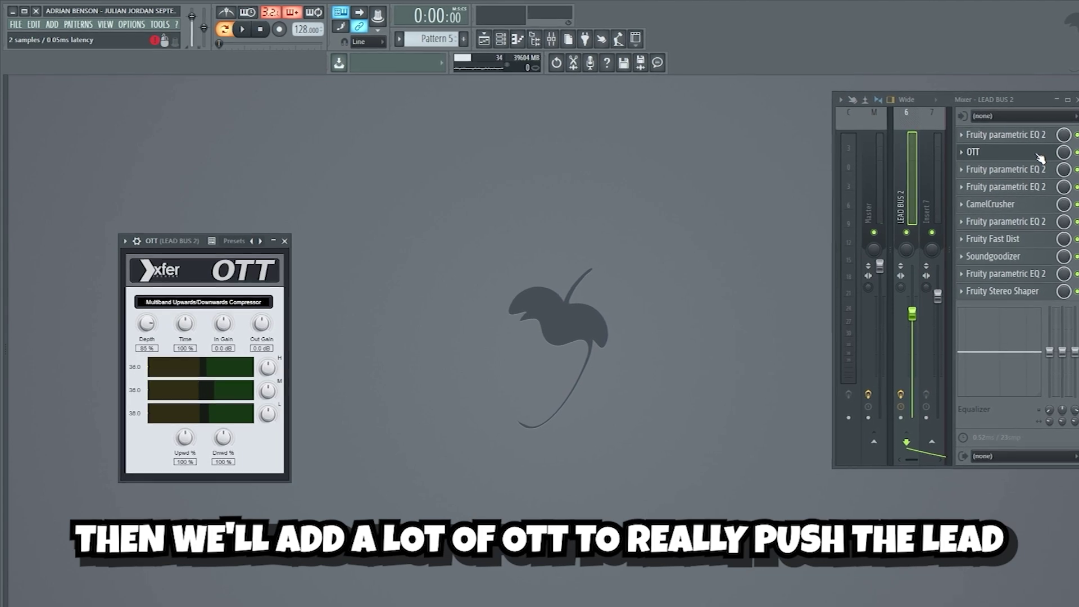
pyautogui.click(1038, 188)
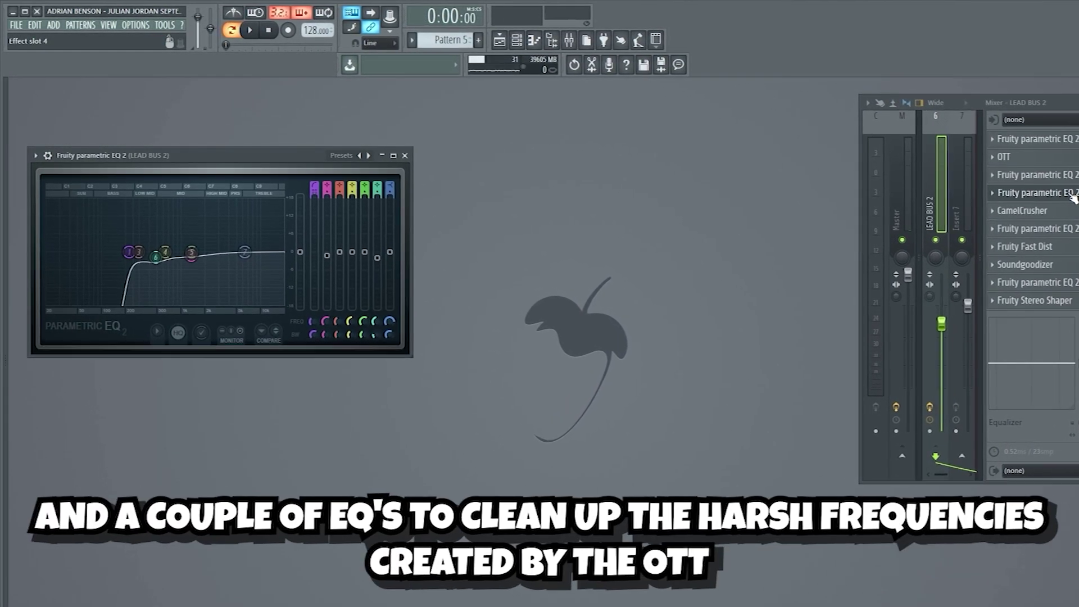
pyautogui.click(1068, 210)
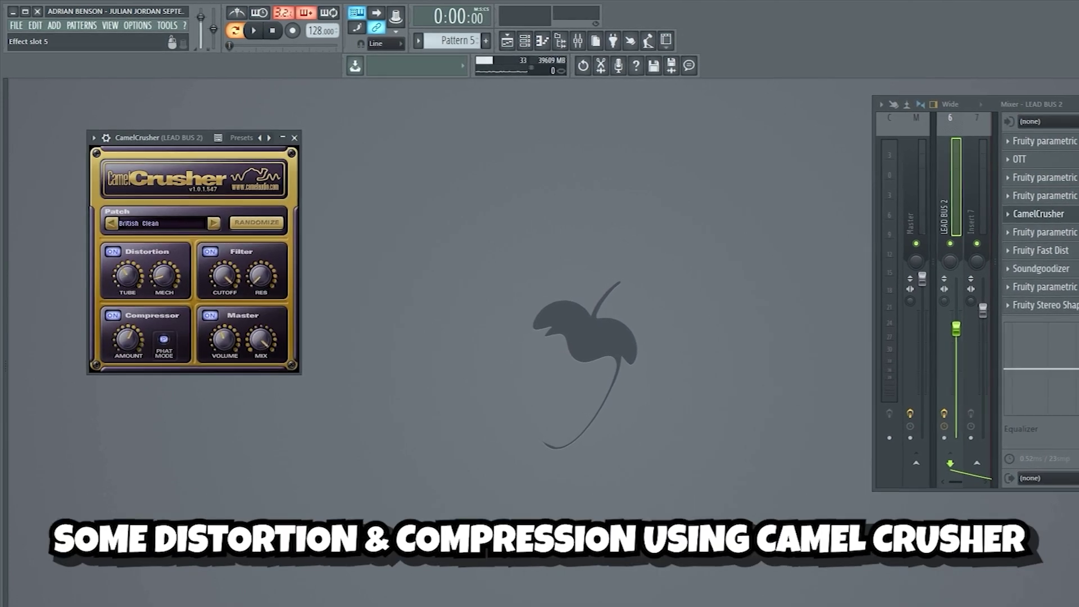
# Inspect the remaining LEAD BUS 2 effects: Fruity parametric EQ 2, Fruity Fast Dist, Soundgoodizer, the second-to-last EQ and Fruity Stereo Shaper
pyautogui.click(1044, 232)
pyautogui.click(1040, 250)
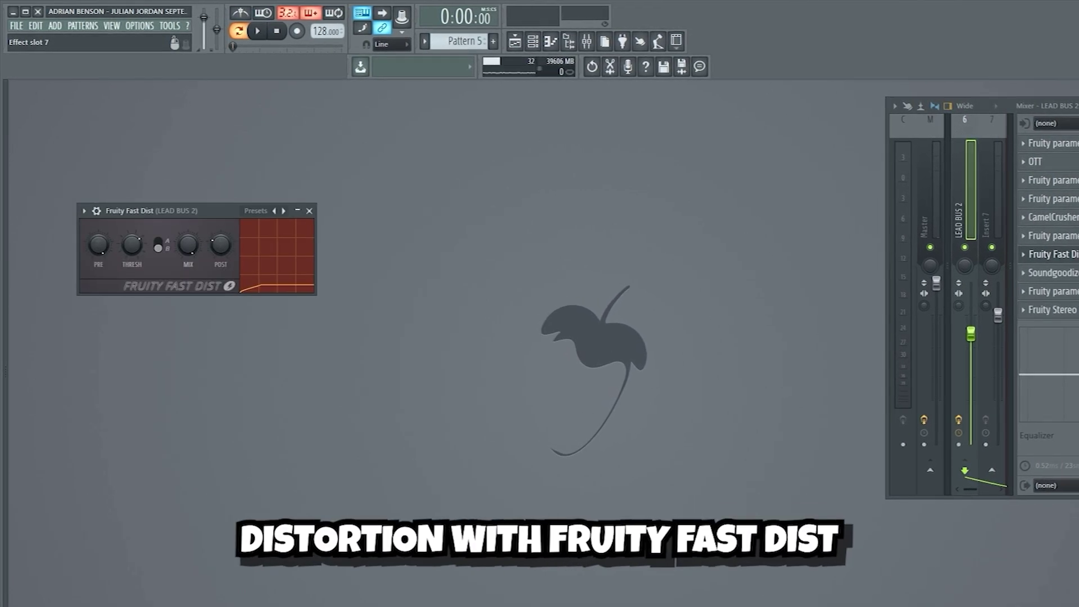
pyautogui.click(1057, 274)
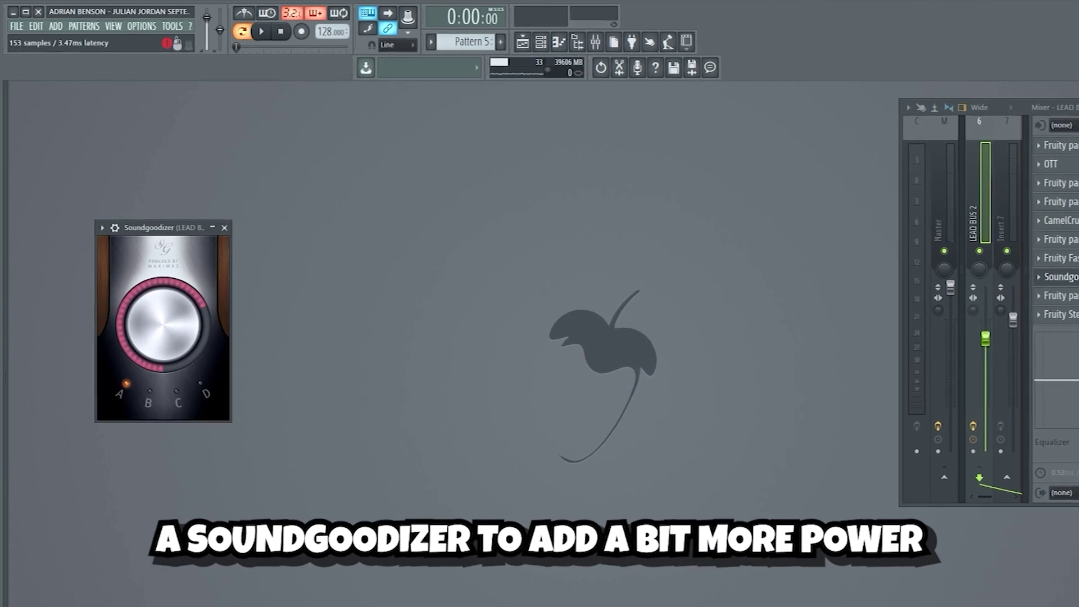
pyautogui.click(1056, 296)
pyautogui.click(1057, 315)
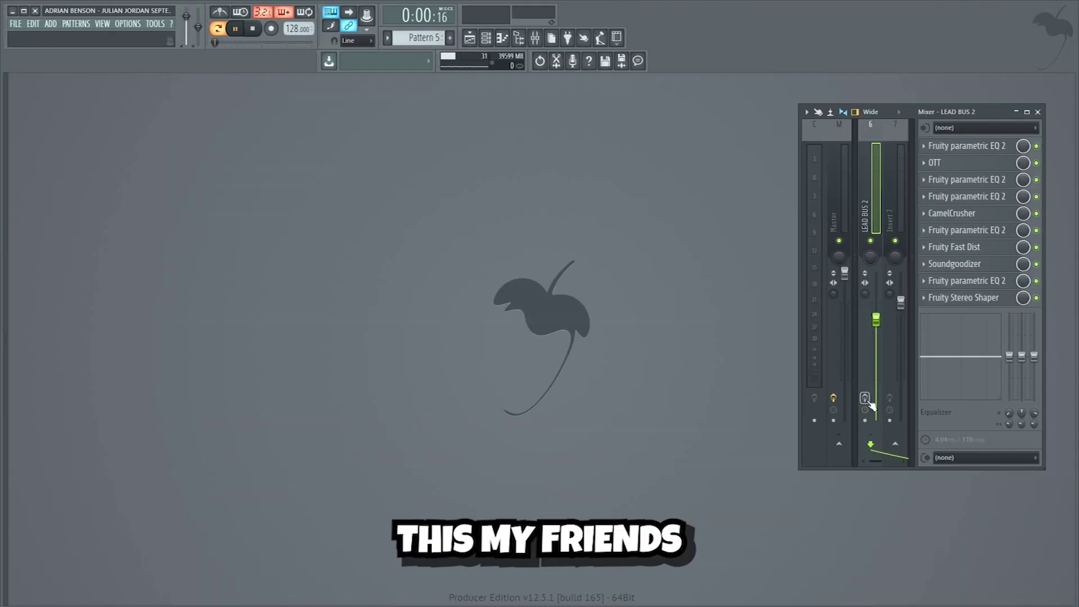
# Play the processed lead of Pattern 5, and play it in the playlist with the ValhallaSupermassive mix level automation
pyautogui.press('space')
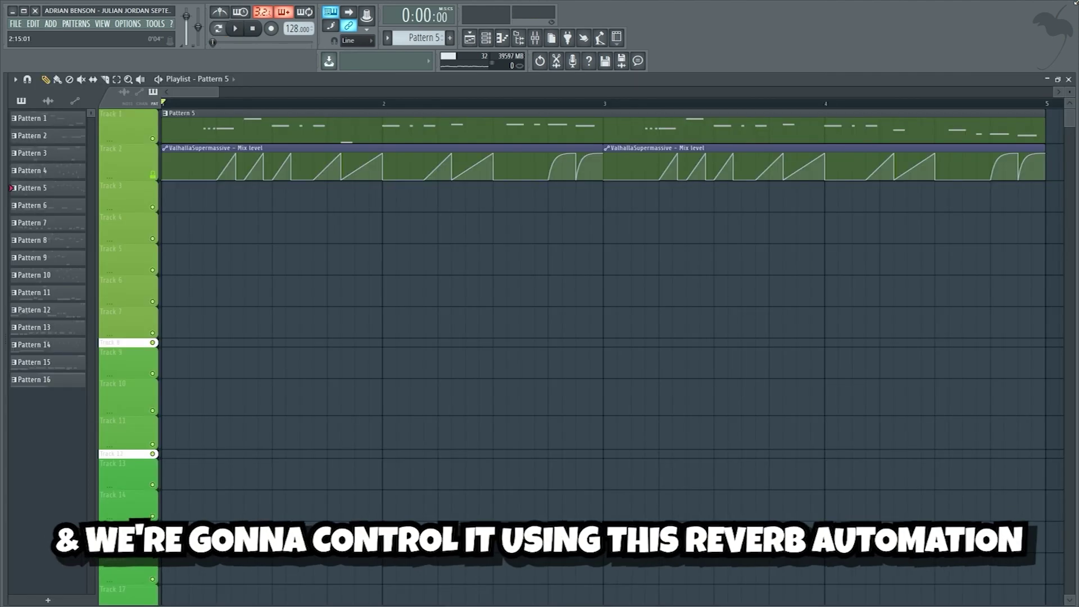
pyautogui.press('space')
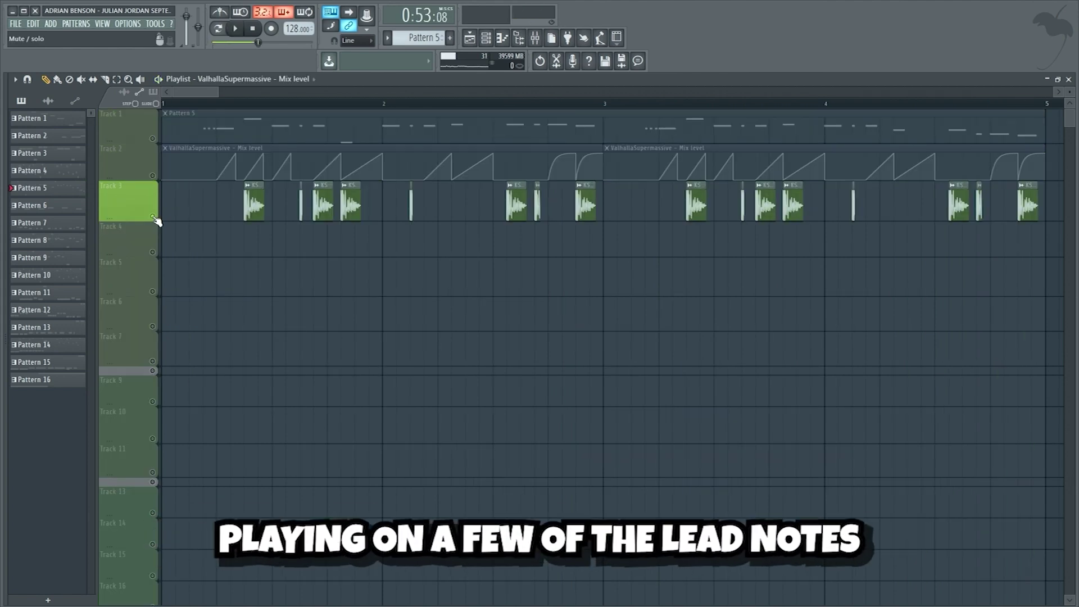
# Play the soloed lead accent layers on playlist tracks 3 and 4 one after the other
pyautogui.press('space')
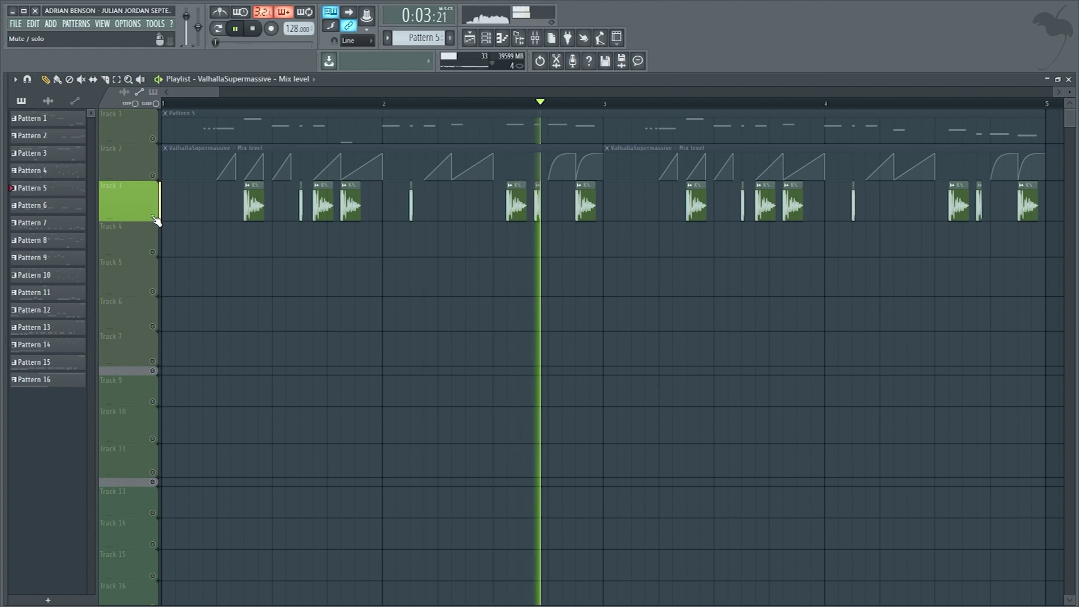
pyautogui.rightClick(153, 218)
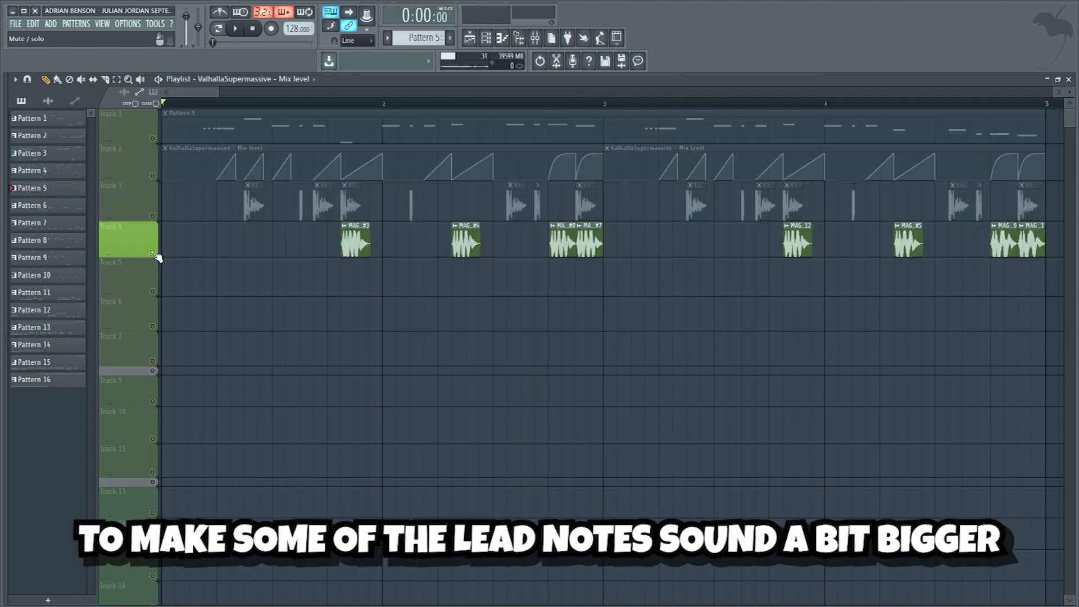
pyautogui.press('space')
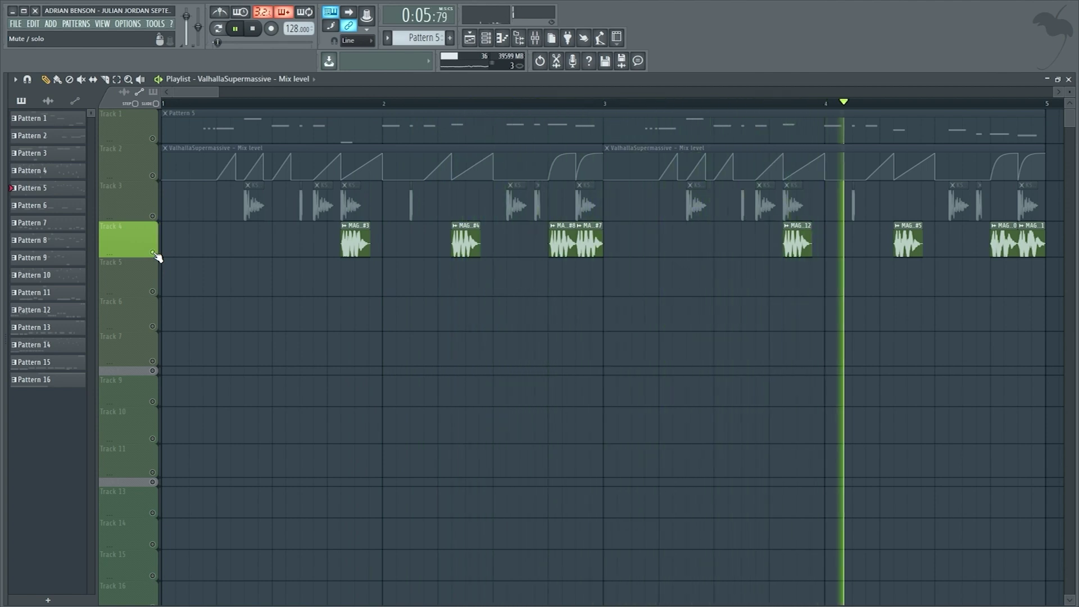
pyautogui.hotkey('ctrl', 'a')
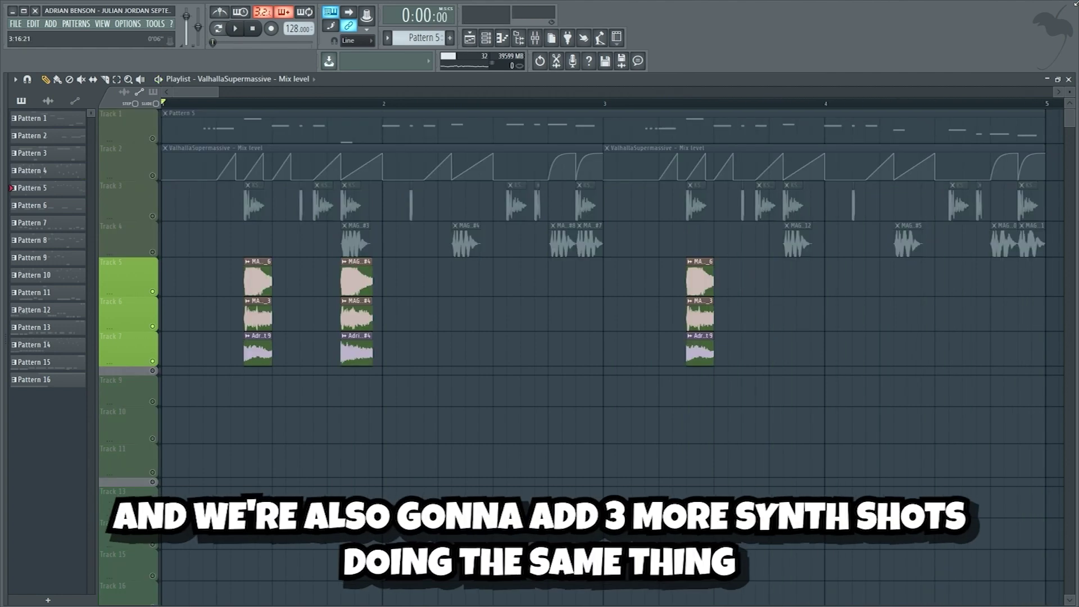
# Solo the synth shots on playlist tracks 5, 6 and 7 in turn during playback, and reactivate tracks 5 and 6
pyautogui.rightClick(152, 292)
pyautogui.press('space')
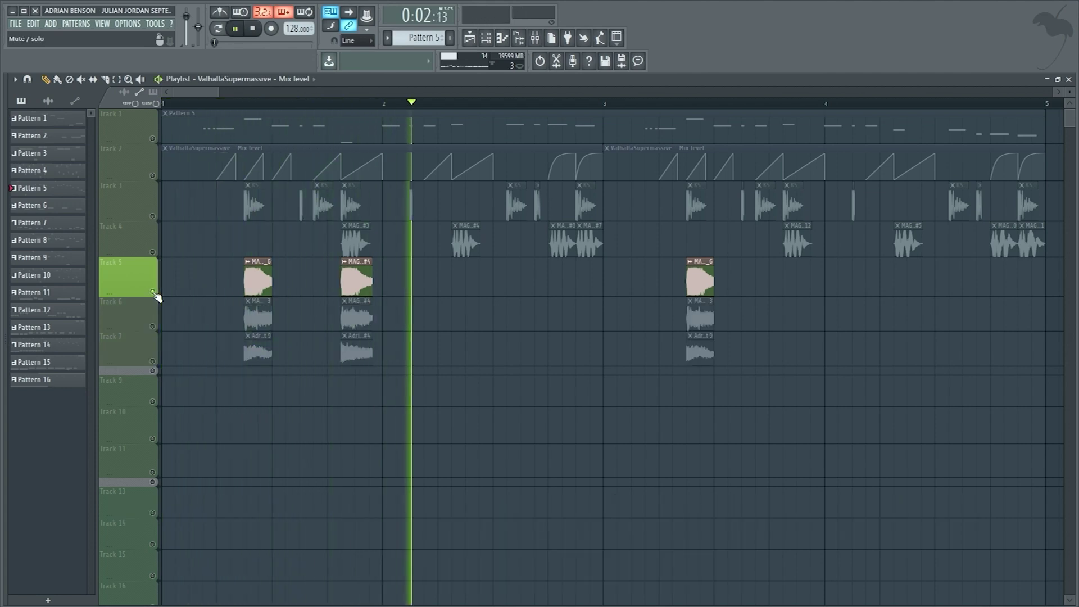
pyautogui.rightClick(152, 327)
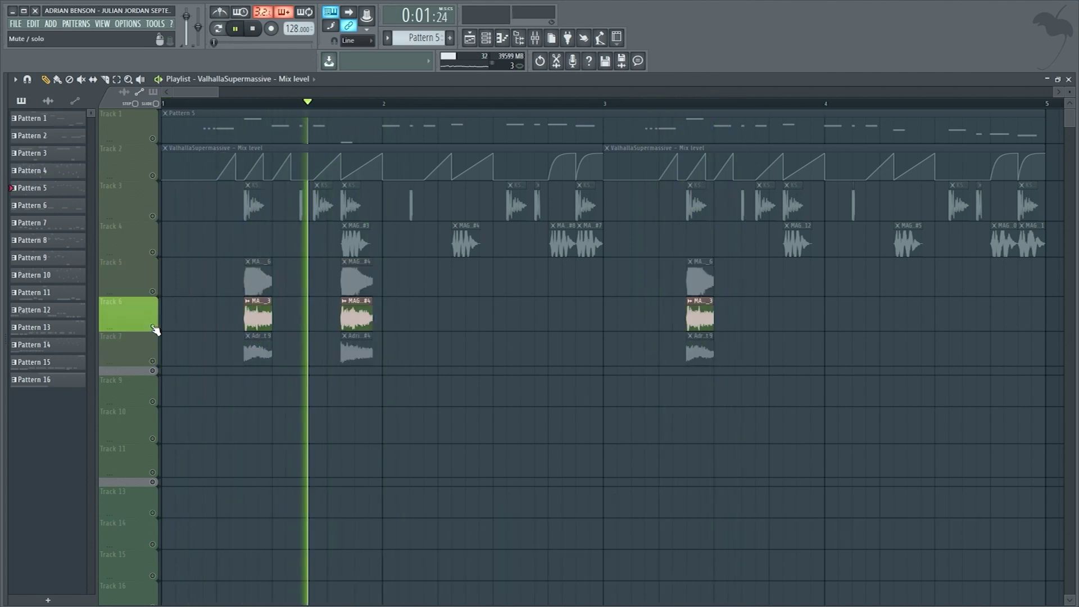
pyautogui.rightClick(152, 361)
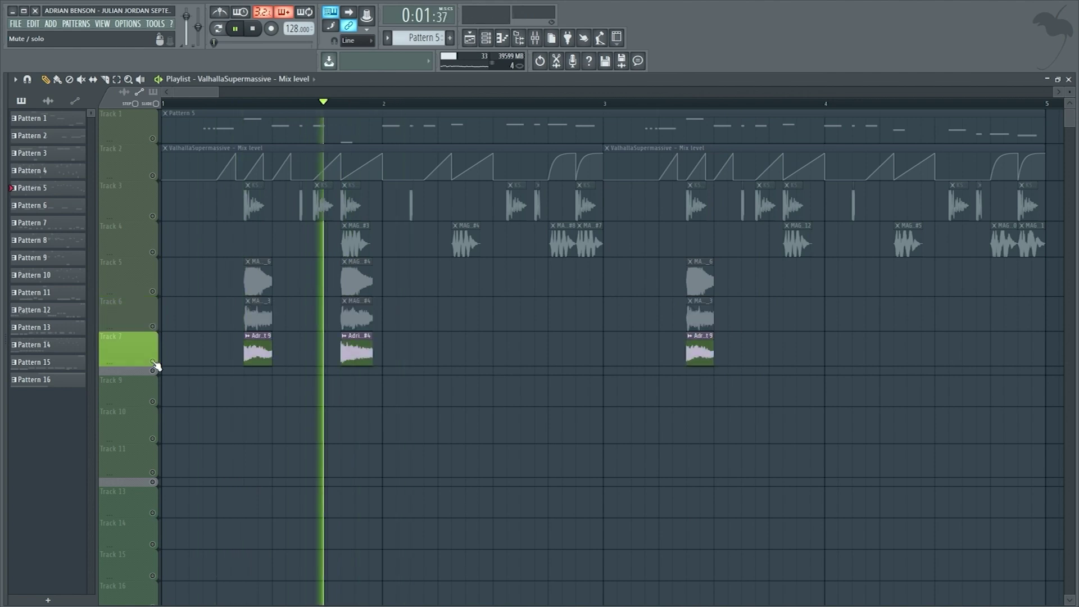
pyautogui.moveTo(154, 328); pyautogui.dragTo(156, 296)
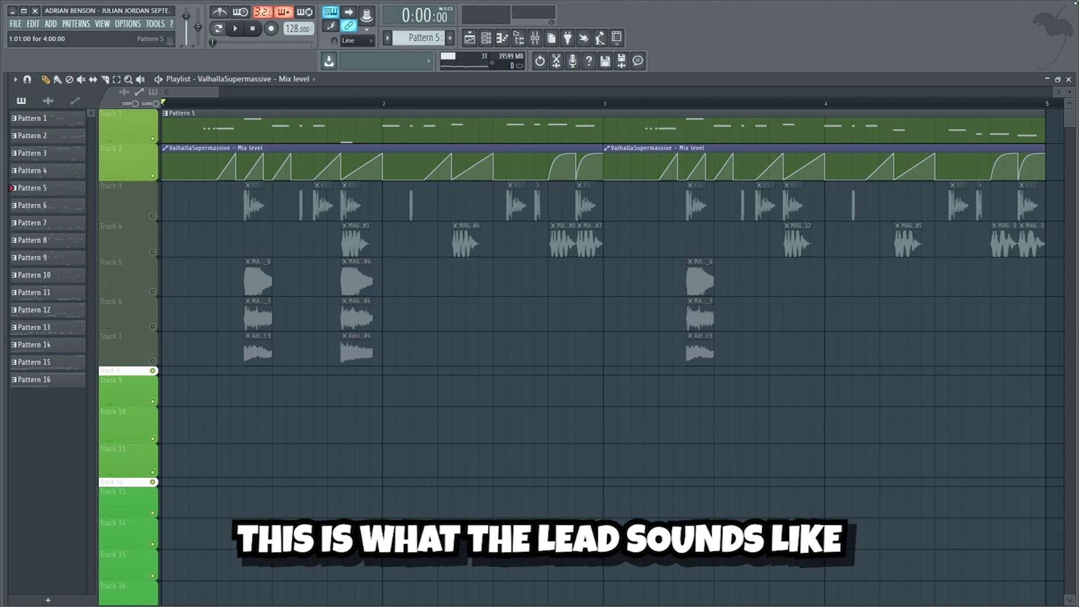
# Play the lead with its reverb automation, first without and again with the layers on playlist tracks 3 to 7
pyautogui.press('space')
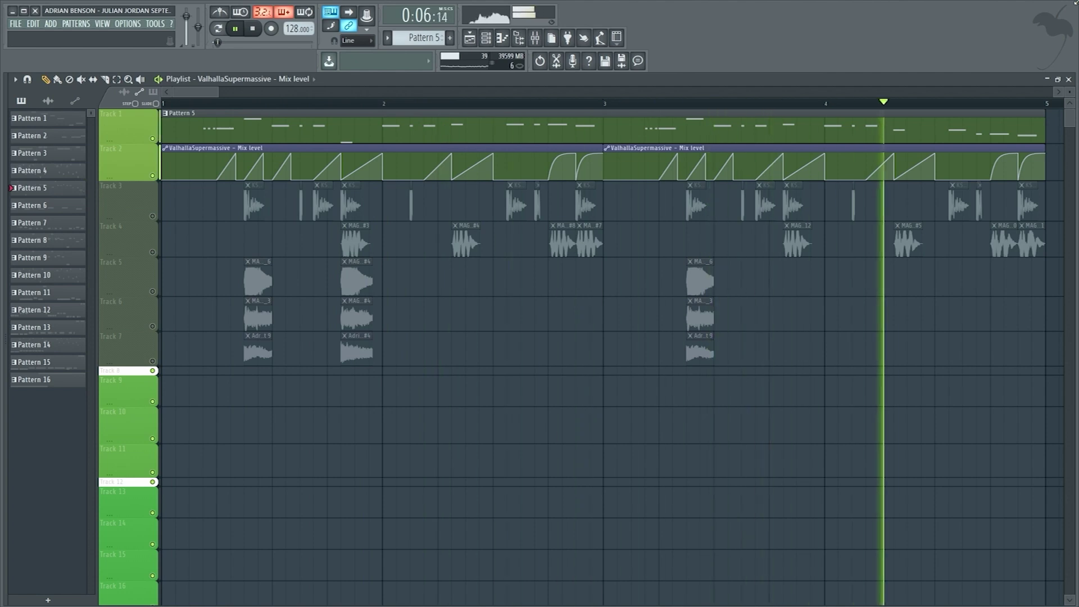
pyautogui.press('space')
pyautogui.press('space')
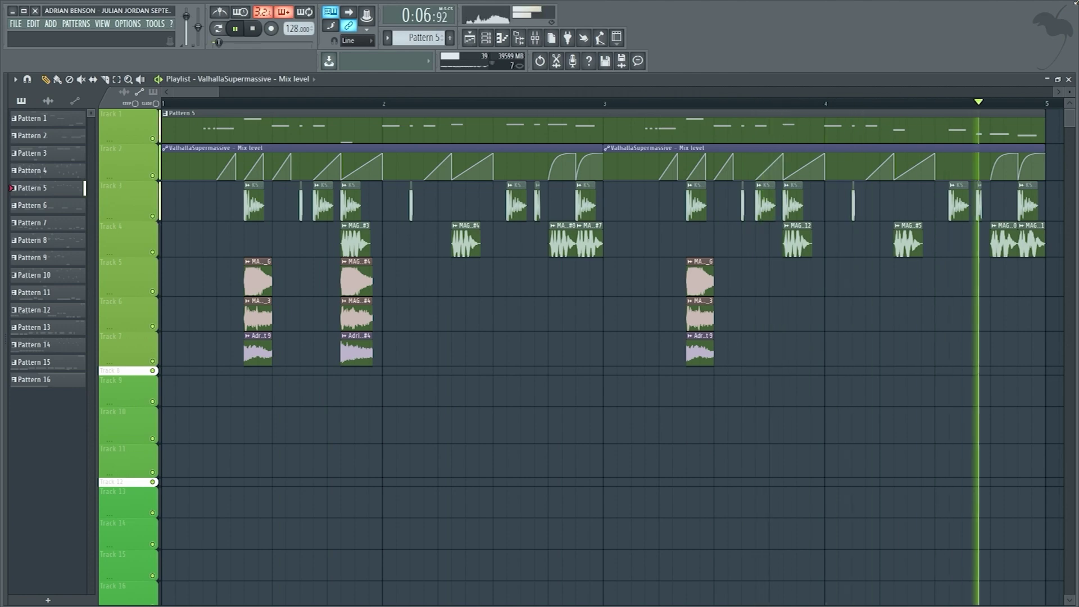
pyautogui.press('space')
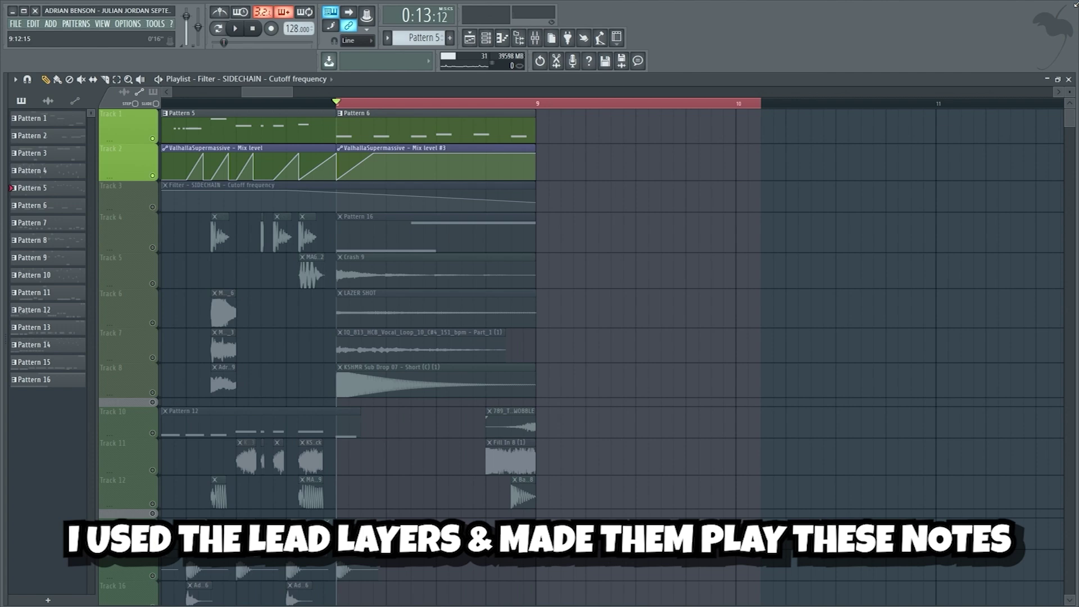
# Play the Pattern 6 lead without and with the filter cutoff automation, and audition the Pattern 16 bass fill from Vital
pyautogui.press('space')
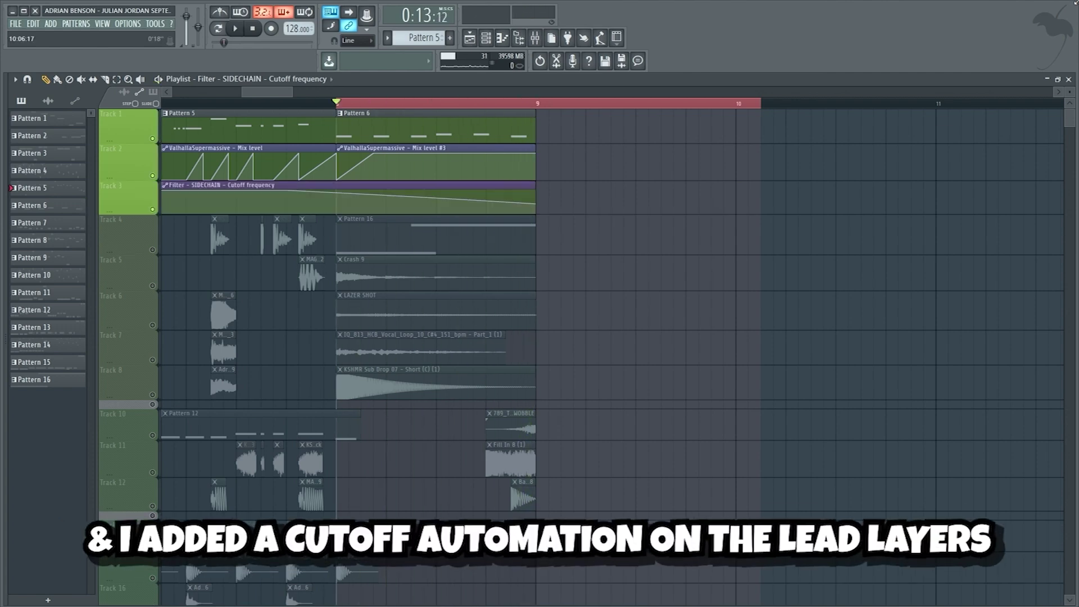
pyautogui.press('space')
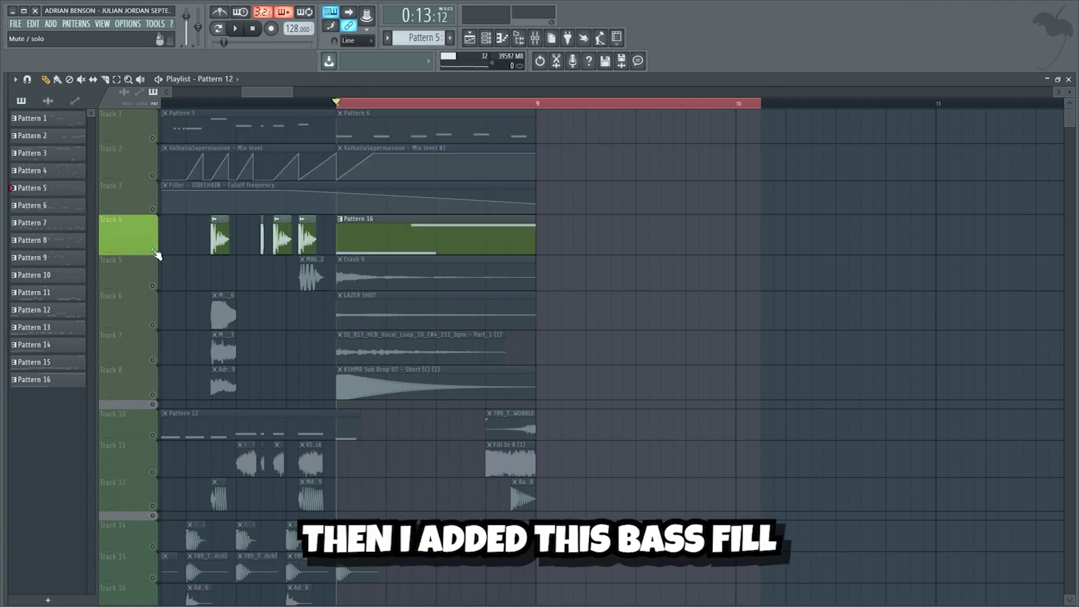
pyautogui.press('space')
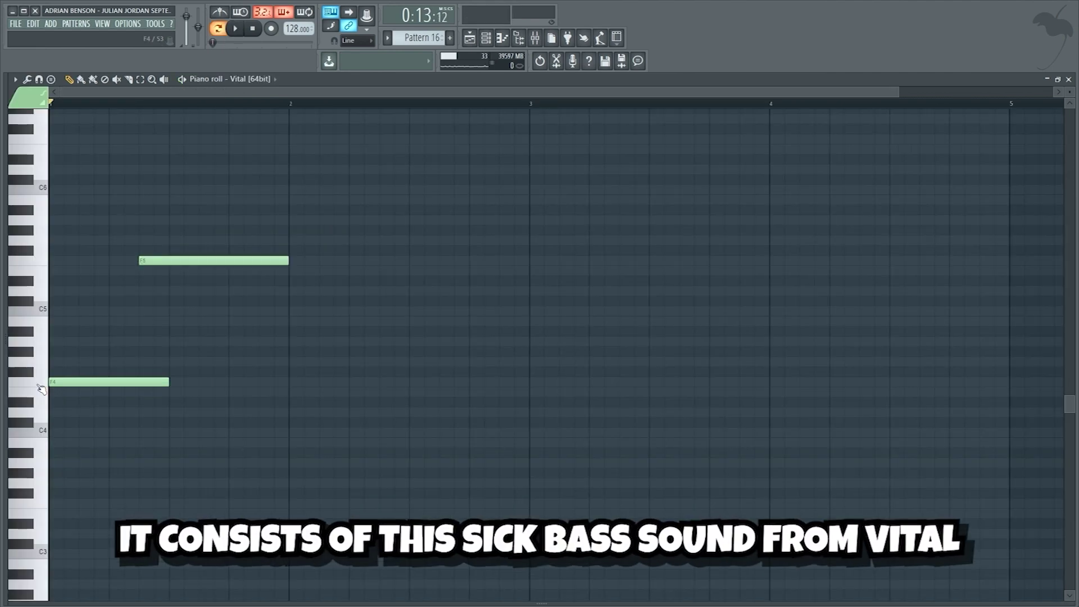
pyautogui.click(40, 384)
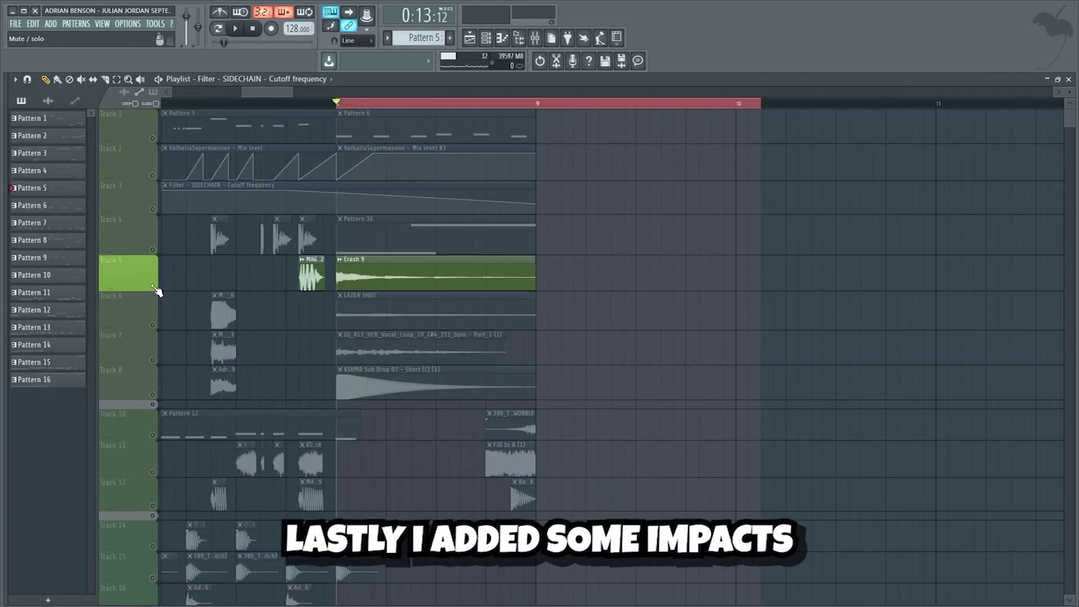
# Audition the impact layers Crash 9, LAZER SHOT and the vocal loop by soloing playlist tracks 5 to 7 in turn
pyautogui.press('space')
pyautogui.click(144, 308)
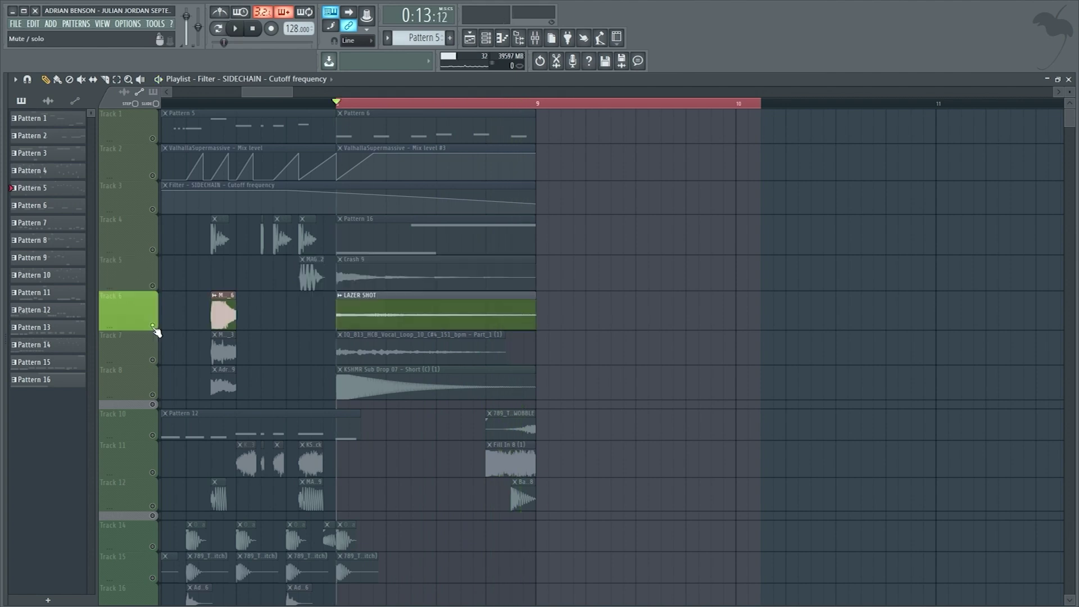
pyautogui.click(156, 362)
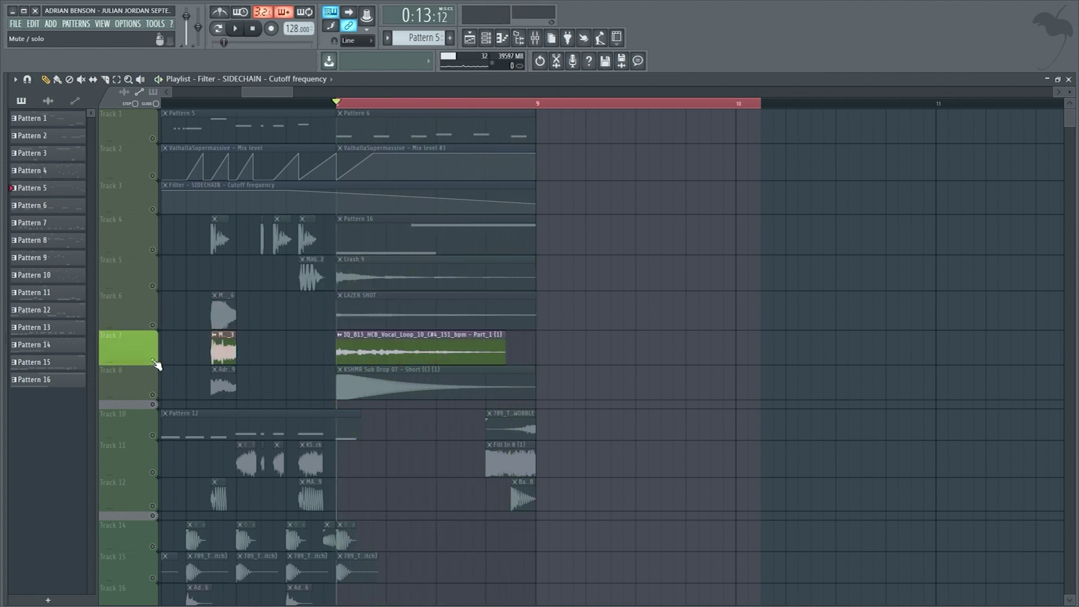
# Audition the KSHMR Sub Drop 07 impact on playlist track 8, followed by the layers on tracks 14 and 15 soloed together
pyautogui.click(157, 398)
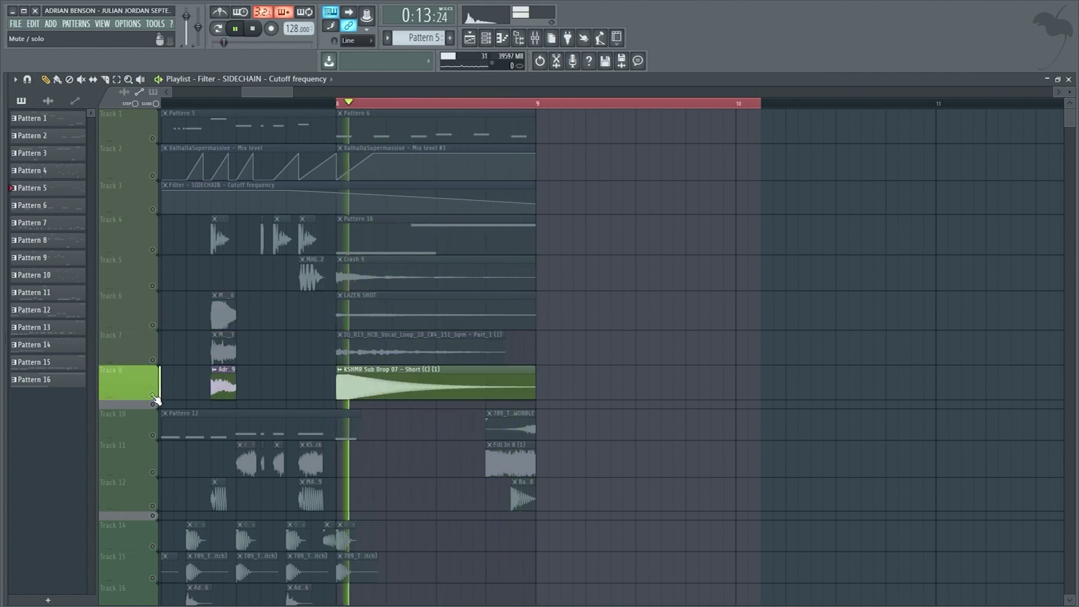
pyautogui.moveTo(157, 547); pyautogui.dragTo(157, 552)
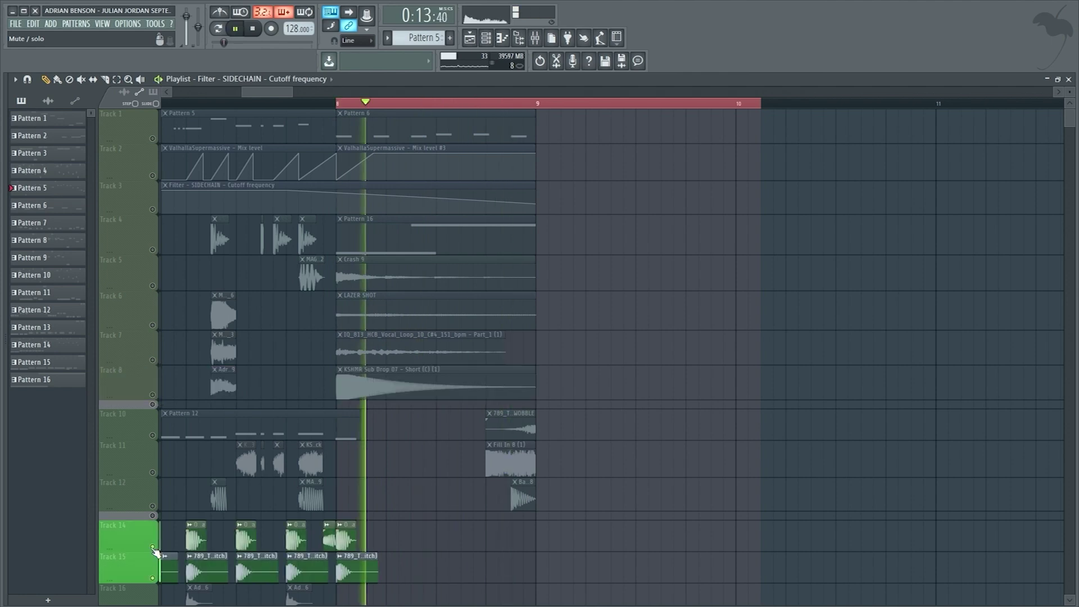
# Play the transition fills before bar 9 by soloing playlist tracks 10, 11 and 12 in turn
pyautogui.click(158, 439)
pyautogui.press('space')
pyautogui.press('space')
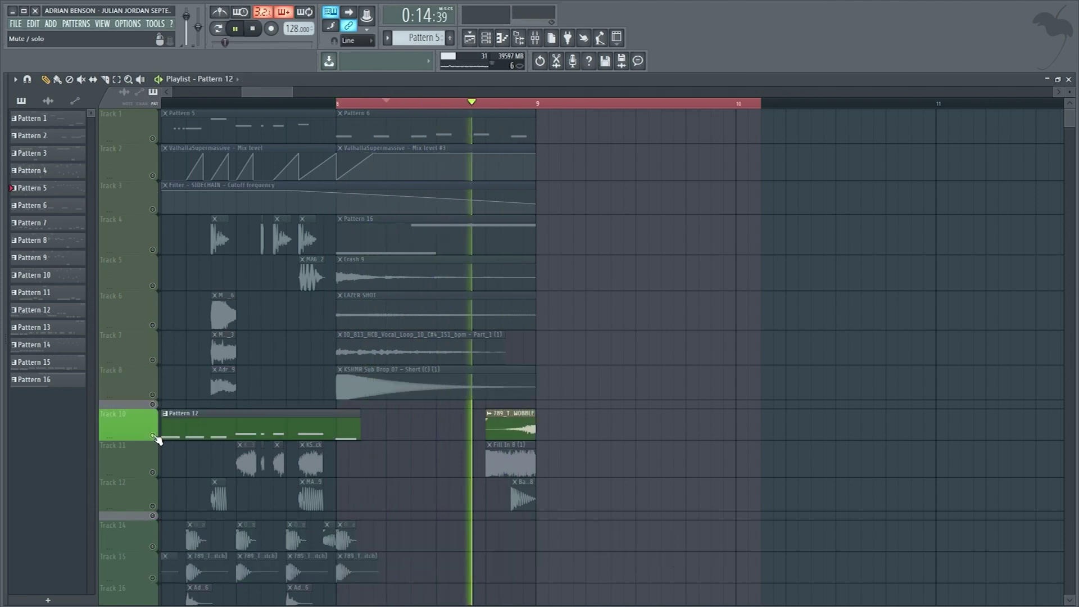
pyautogui.click(159, 477)
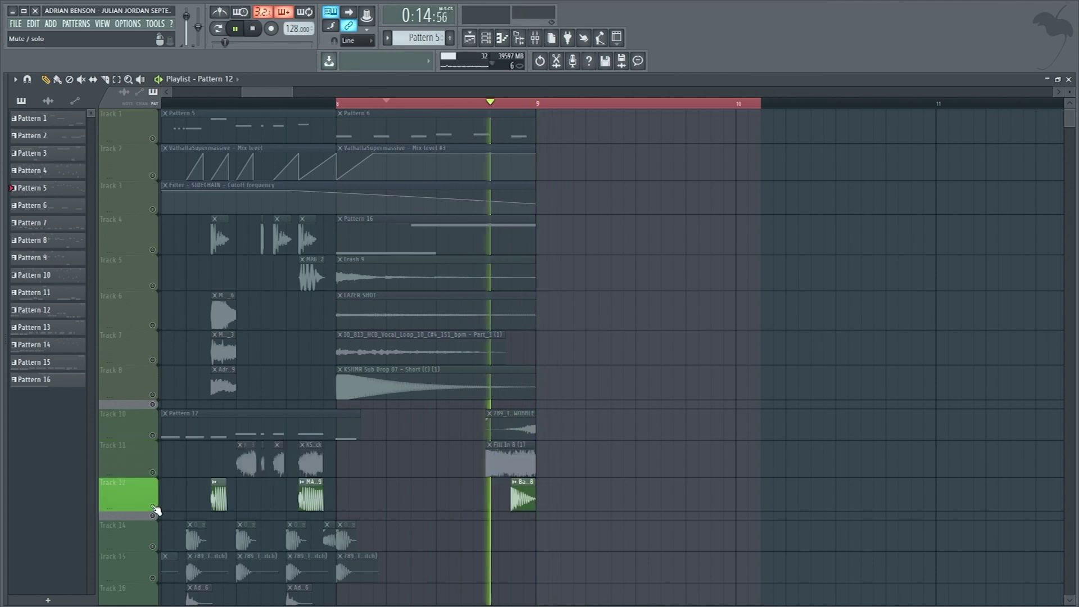
# Play the repeated Drum Loop 8 clips on playlist track 44 on their own from bar 5
pyautogui.hotkey('ctrl', 'a')
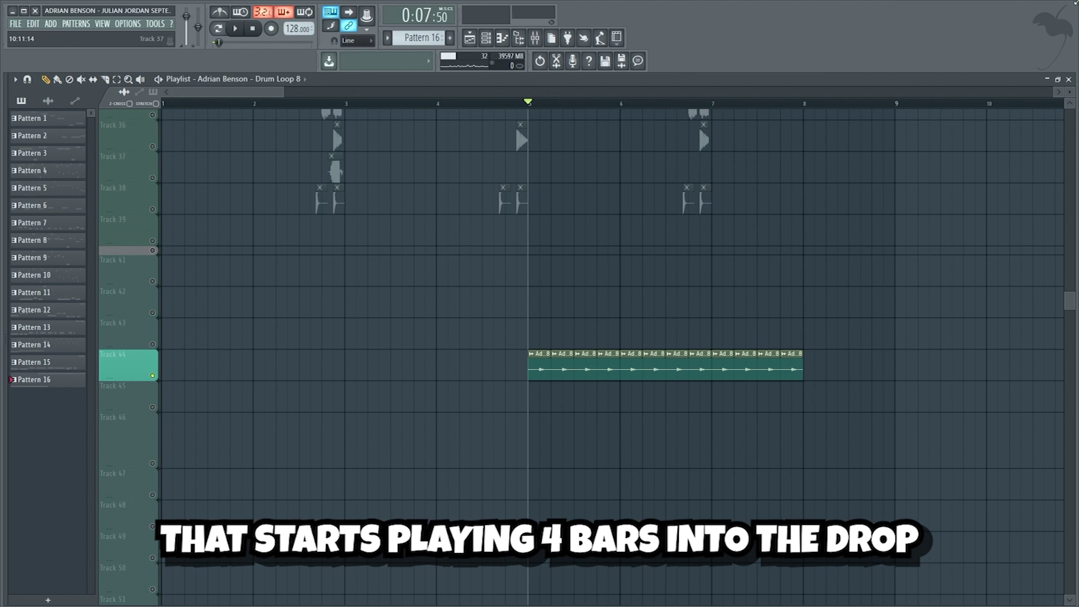
pyautogui.press('space')
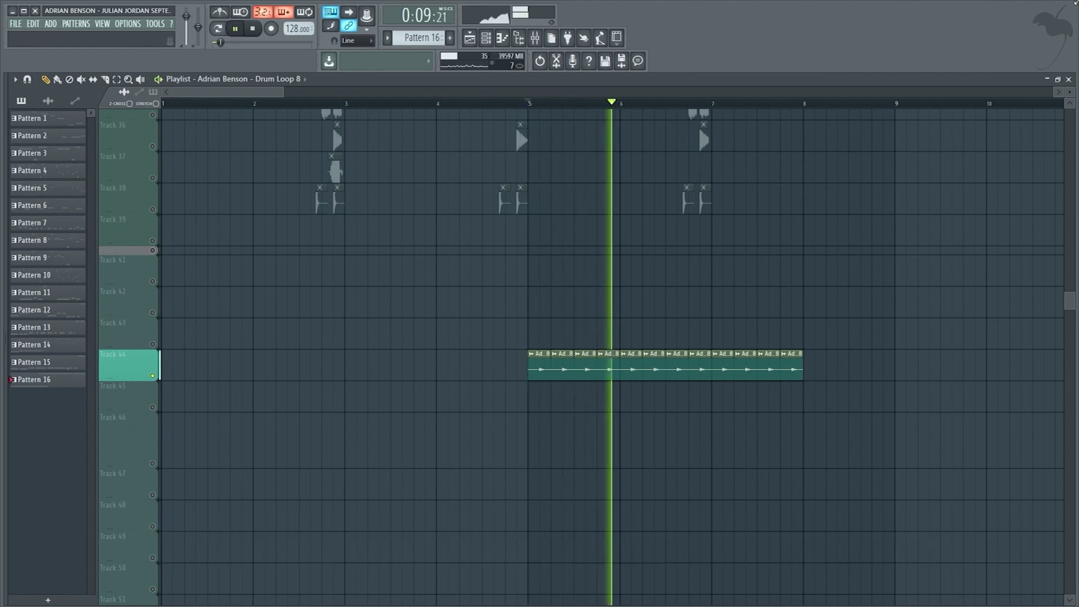